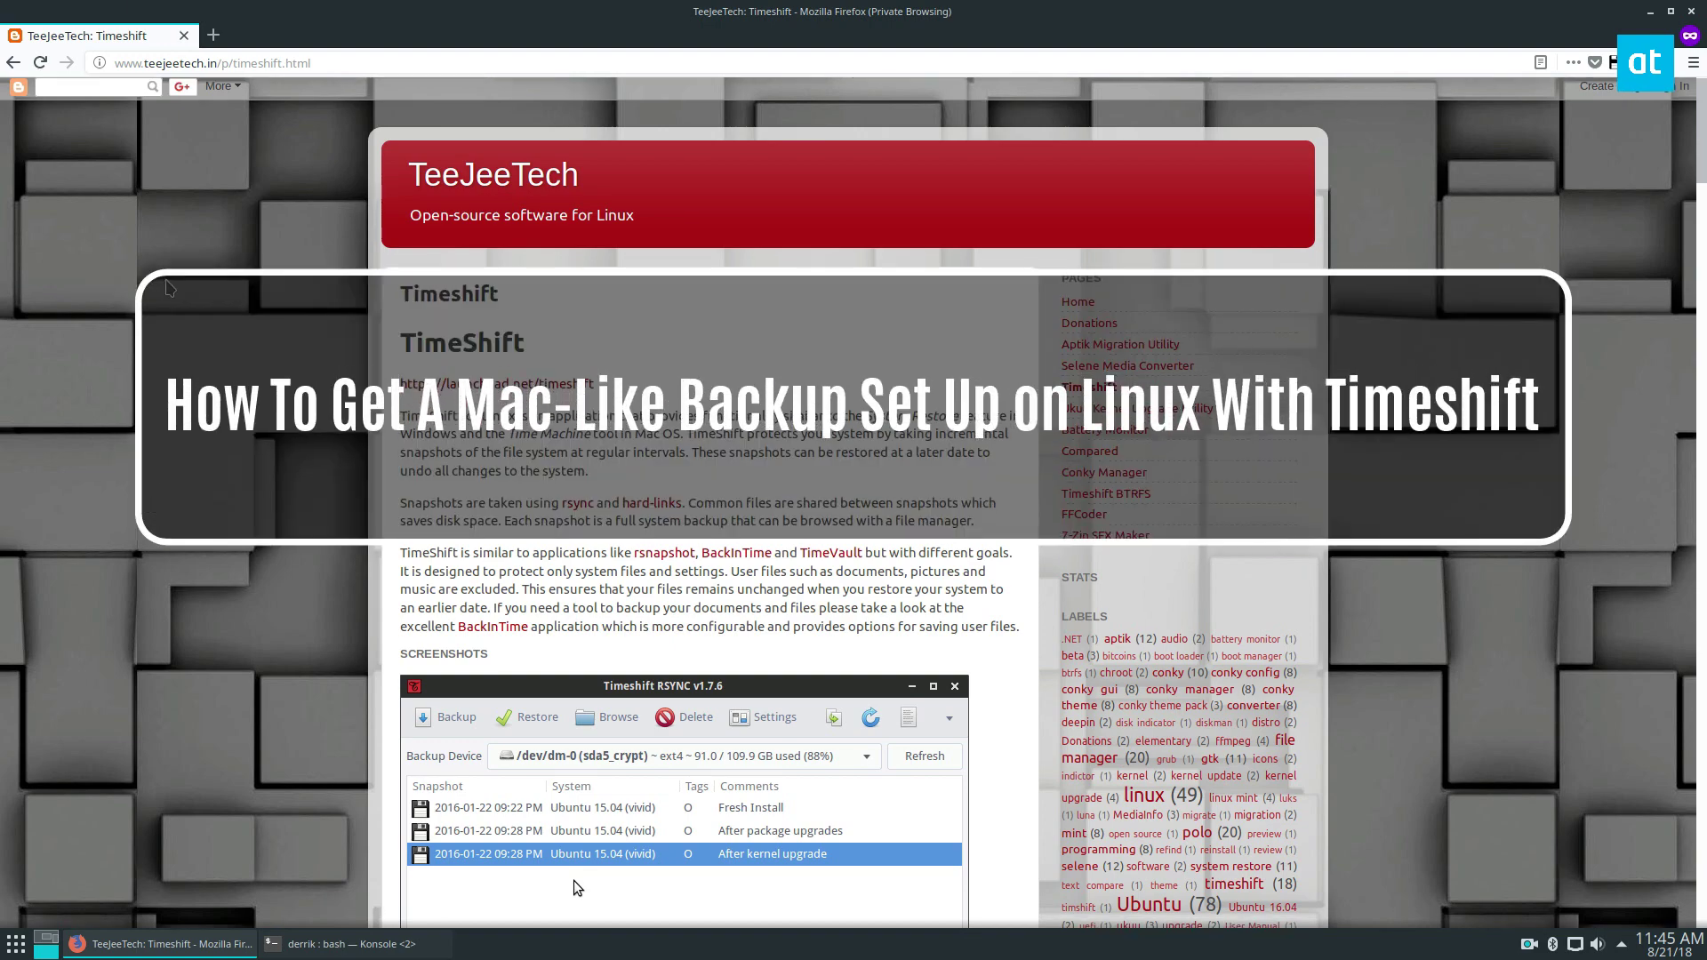
# - Scroll down the TeeJeeTech Timeshift page in Firefox to view its screenshots
pyautogui.scroll(-2, 517, 231)
pyautogui.scroll(-1, 65, 554)
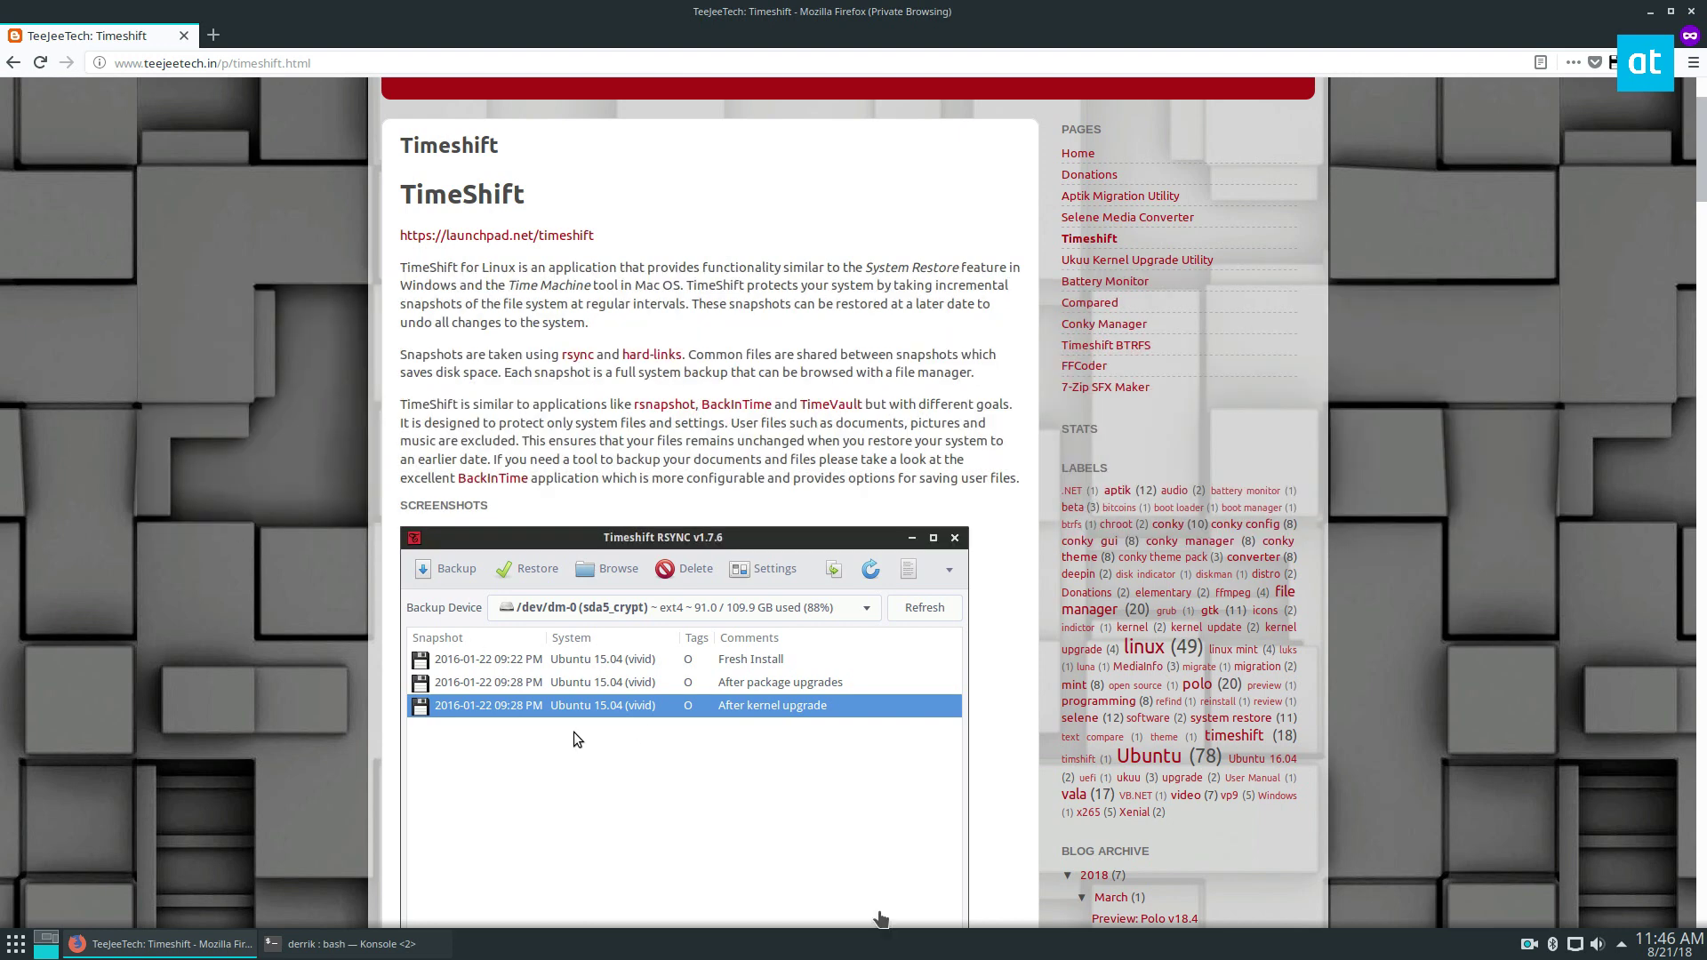
pyautogui.scroll(-2, 33, 305)
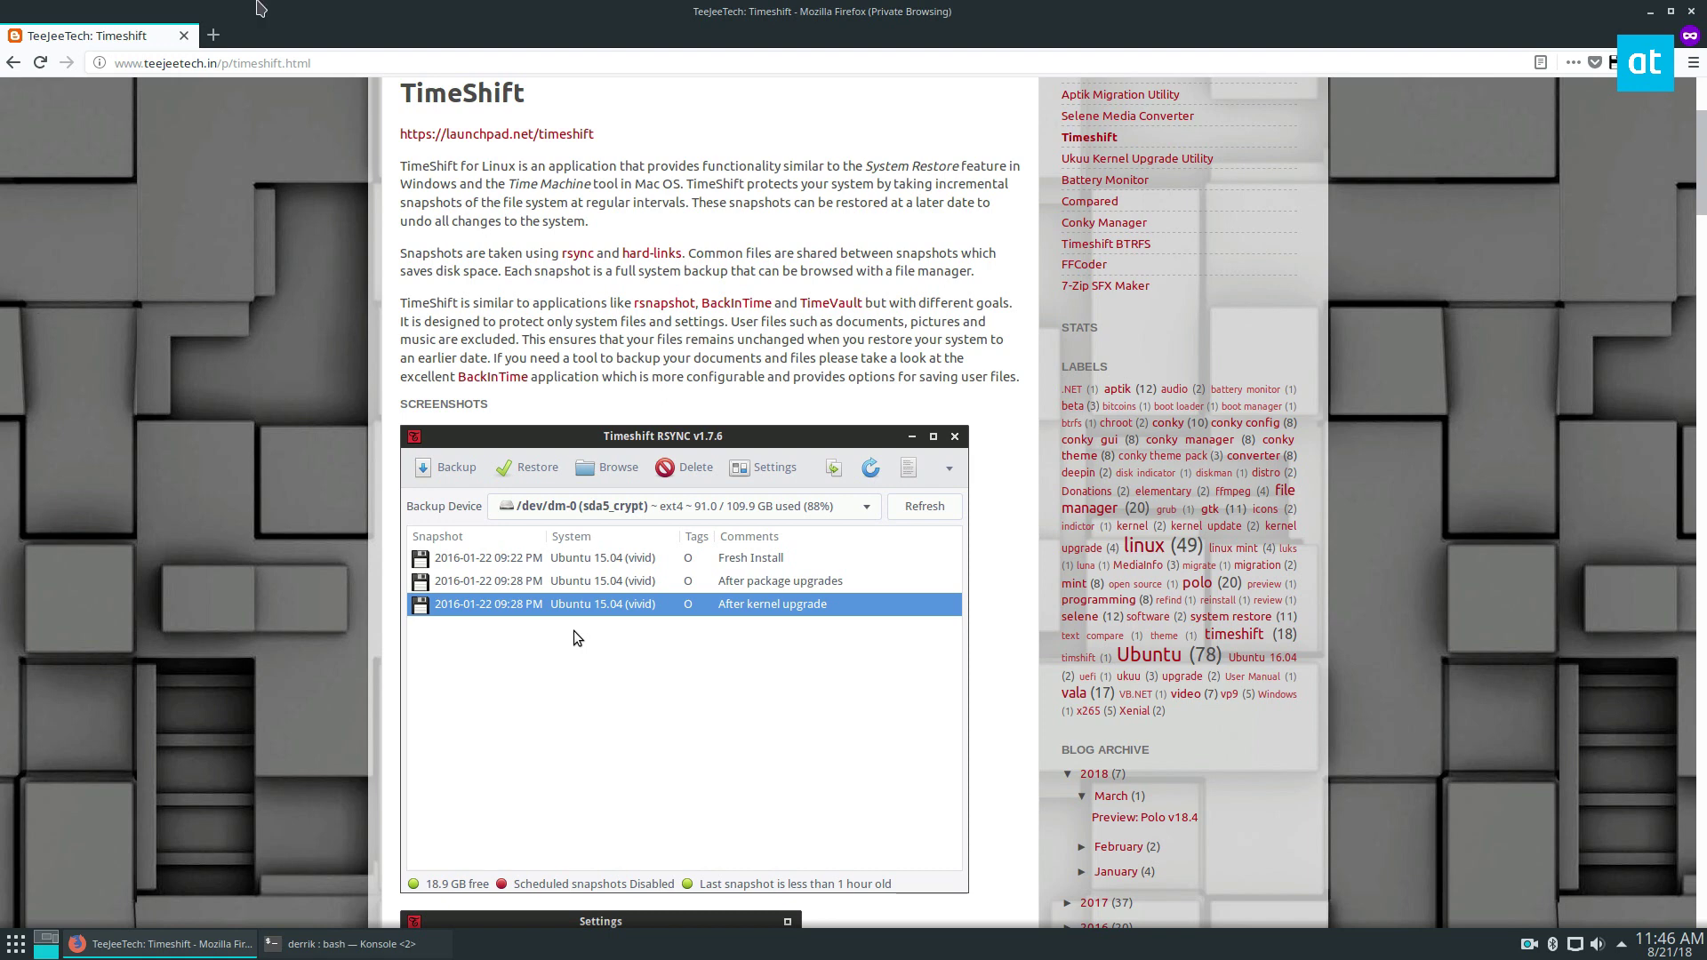
pyautogui.scroll(-2, 214, 265)
pyautogui.scroll(-2, 214, 265)
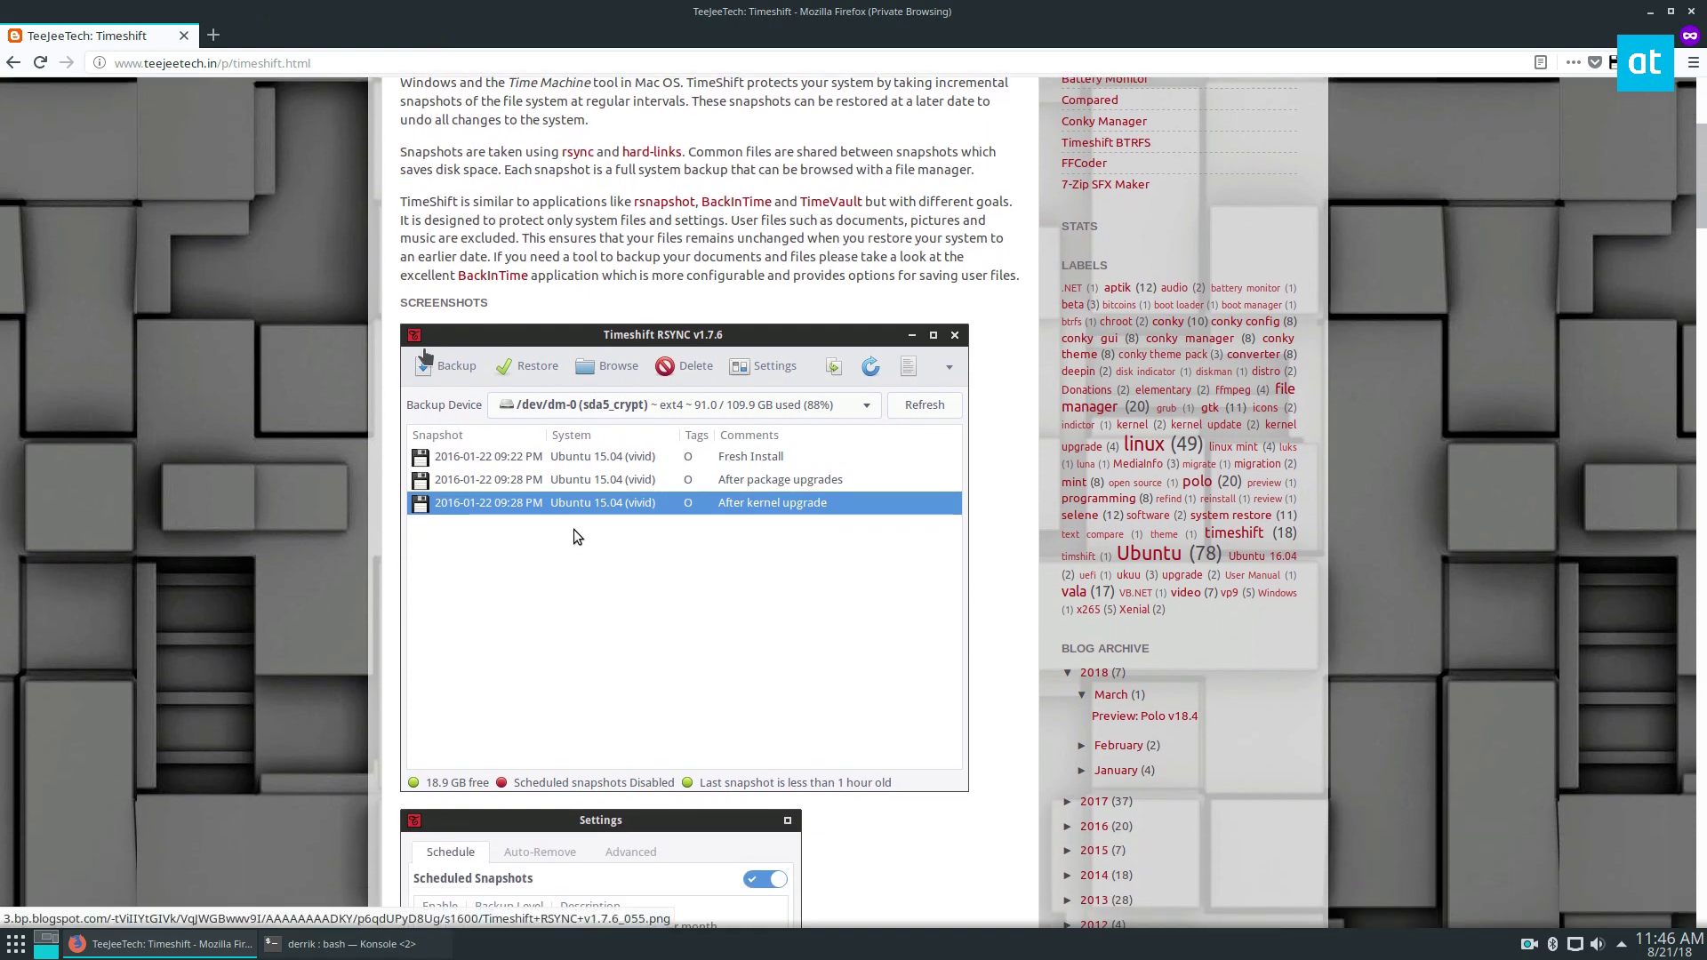
pyautogui.scroll(-5, 441, 367)
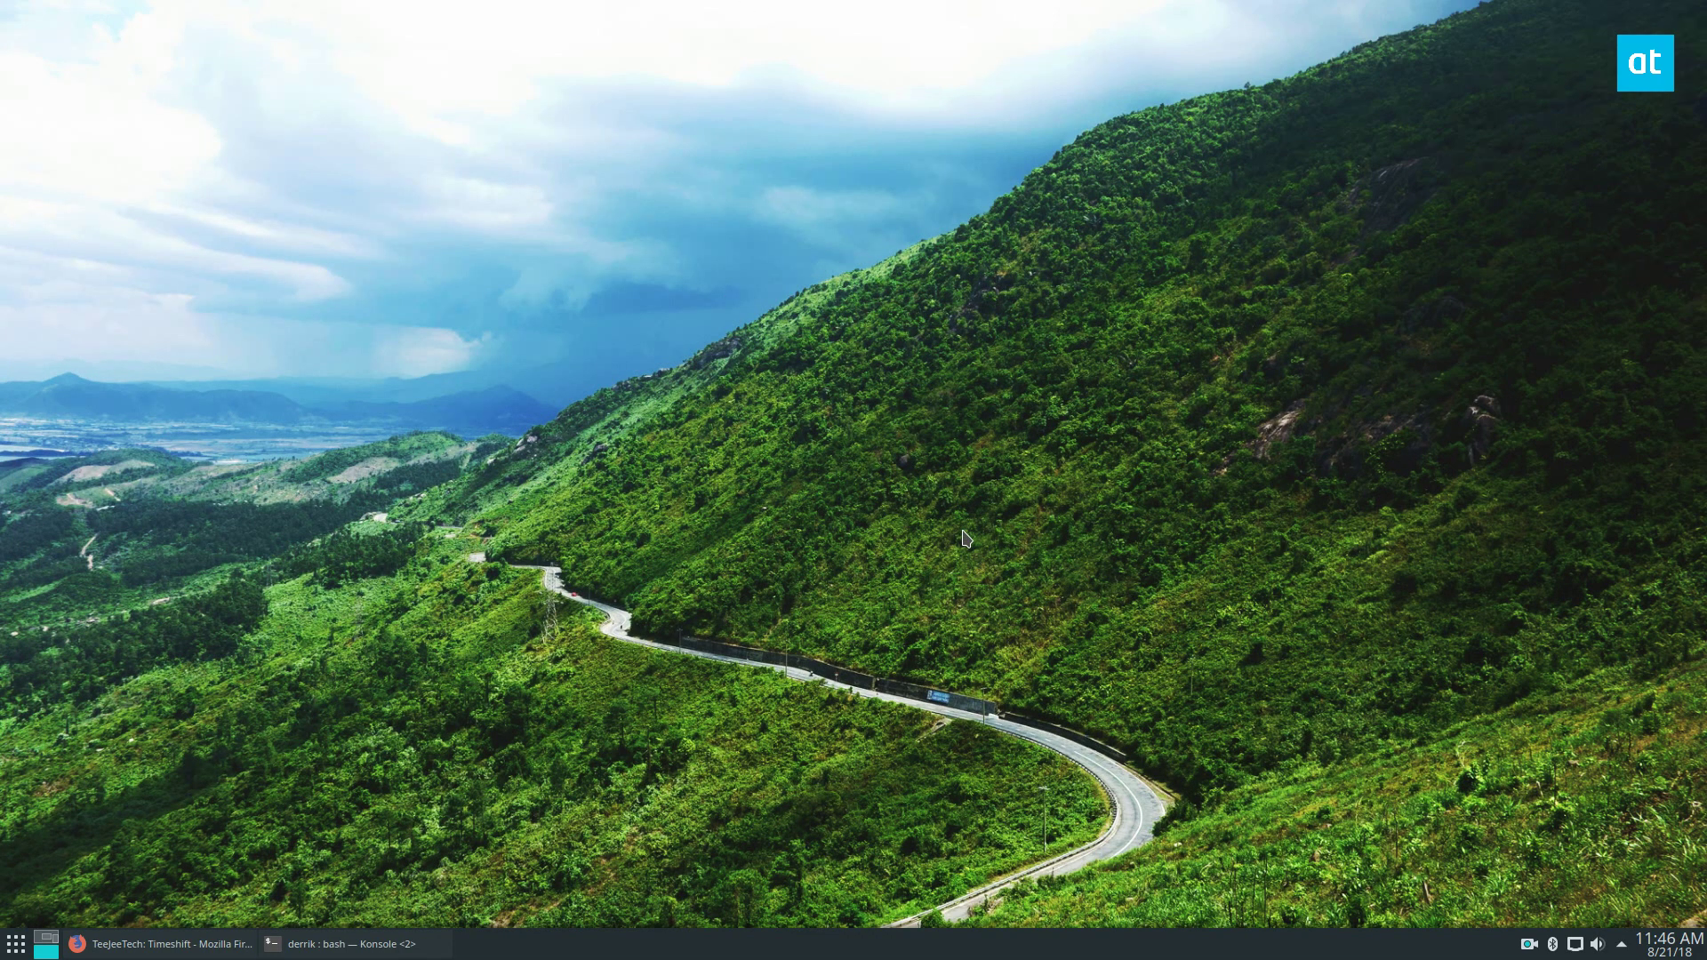
# - Restore the Konsole window and reposition it on the desktop
pyautogui.click(347, 944)
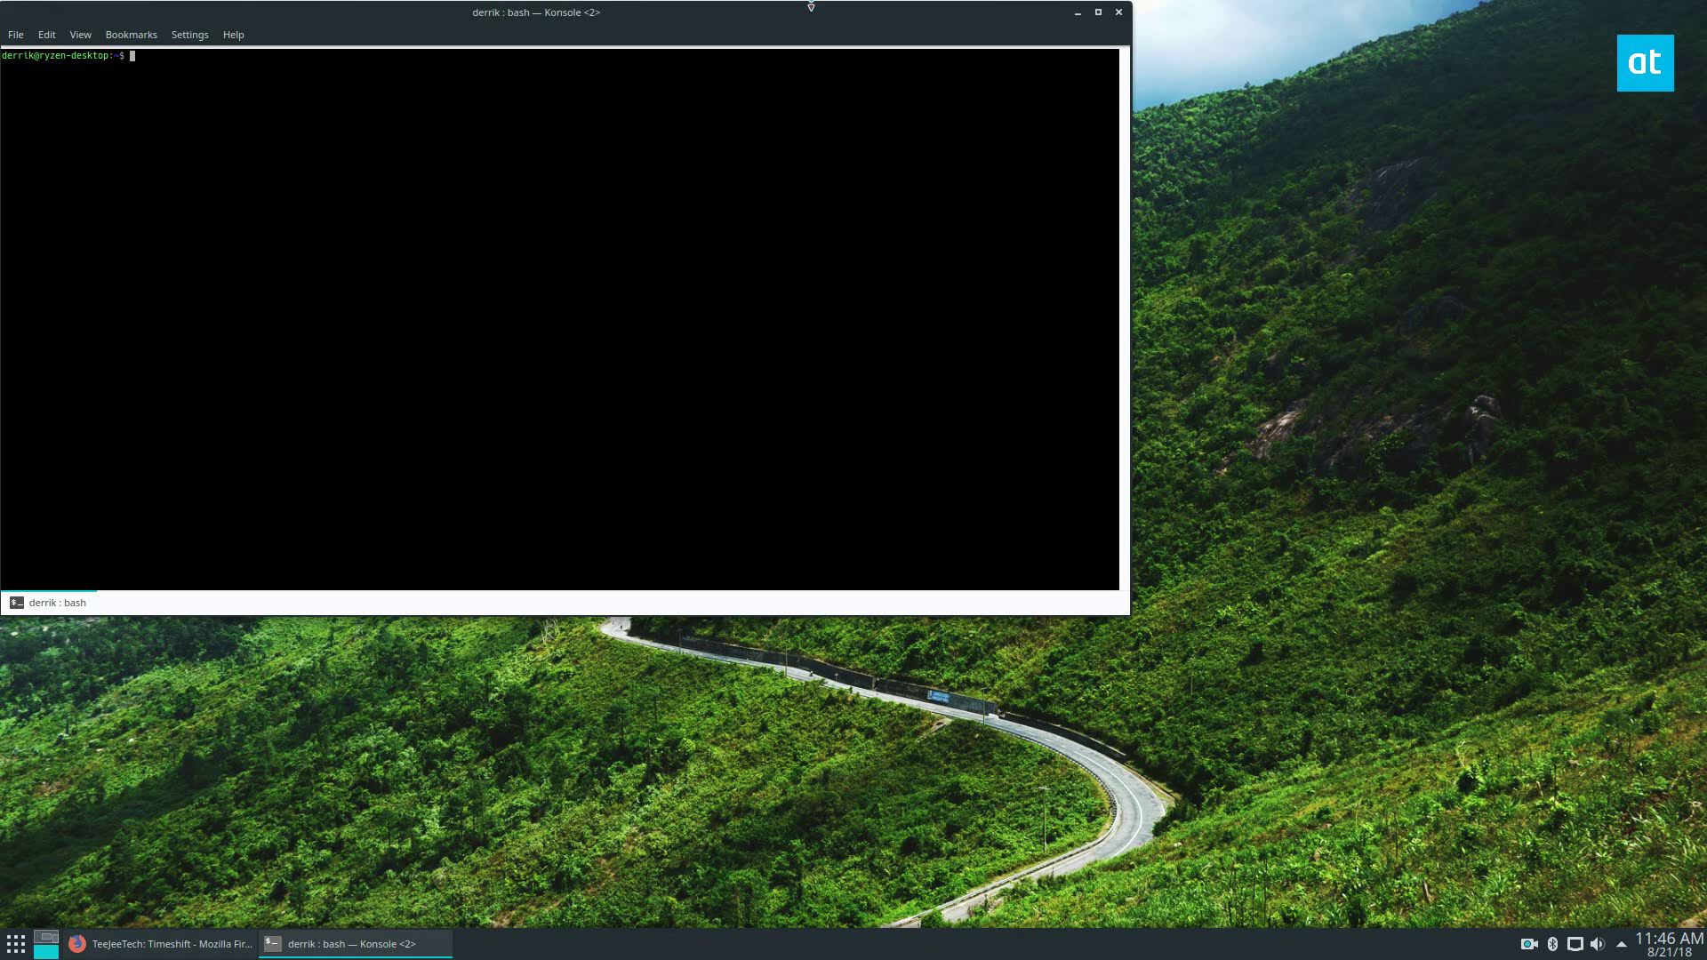
pyautogui.moveTo(660, 11); pyautogui.dragTo(862, 169)
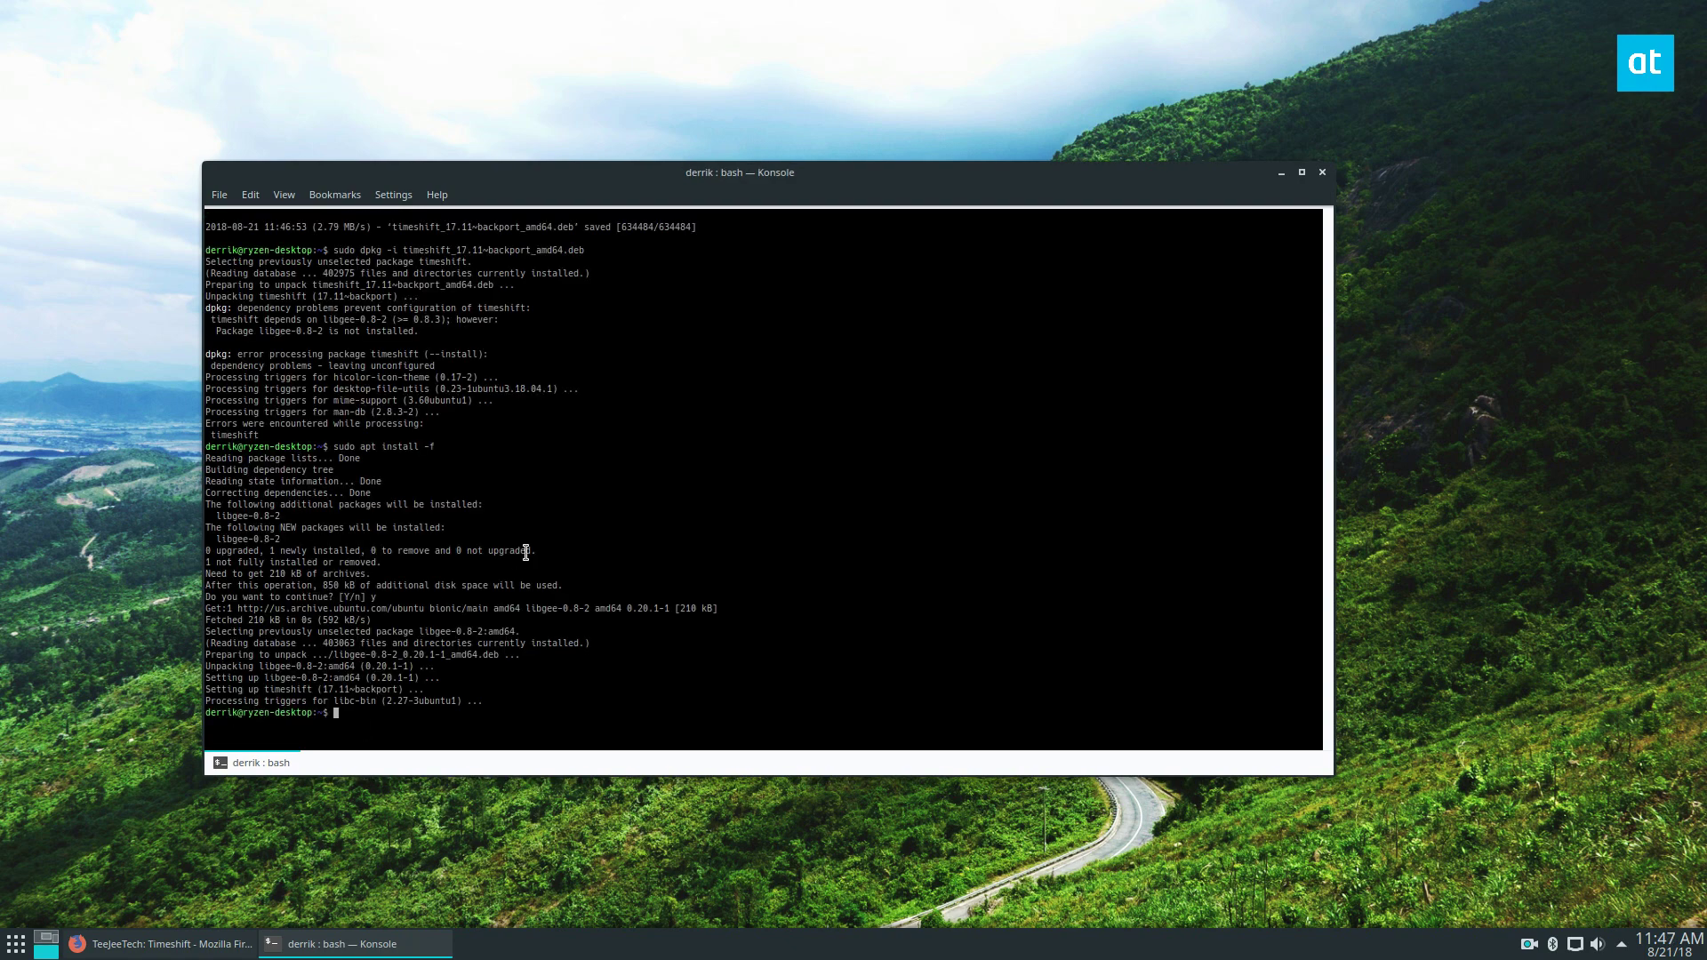
# - Minimize Konsole and launch Timeshift by searching 'timeshift' in the application launcher
pyautogui.click(342, 945)
pyautogui.press('super')
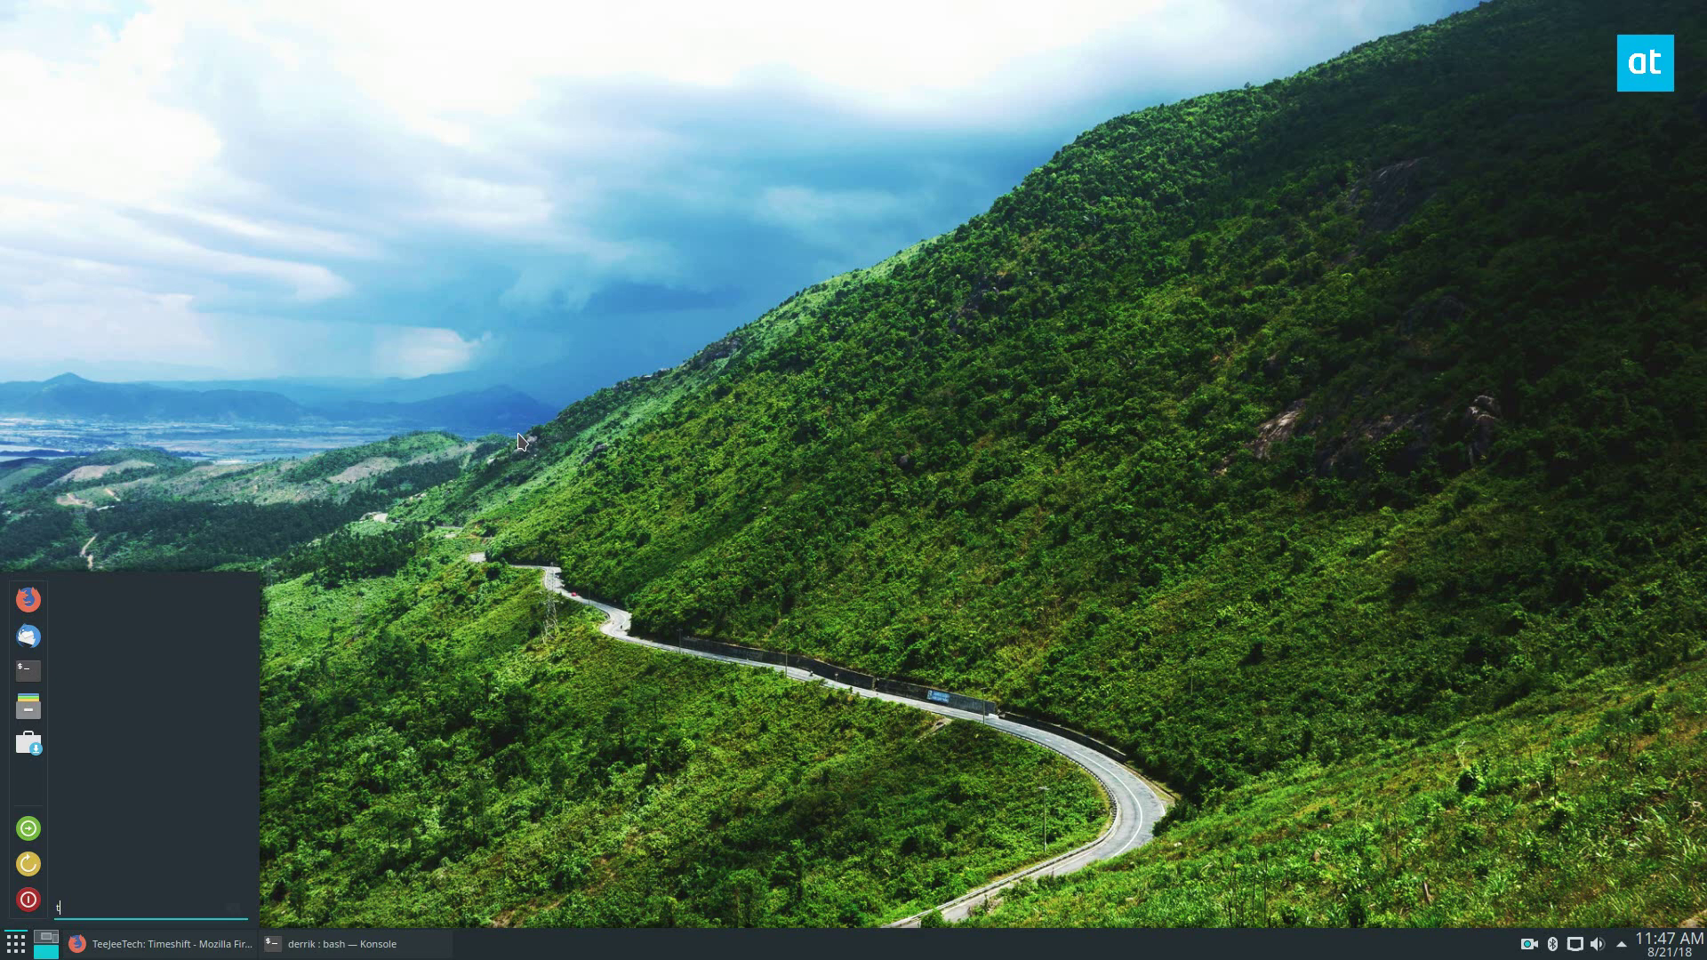
pyautogui.write('tinme')
pyautogui.press('BackSpace')
pyautogui.press('BackSpace')
pyautogui.press('BackSpace')
pyautogui.write('meshift')
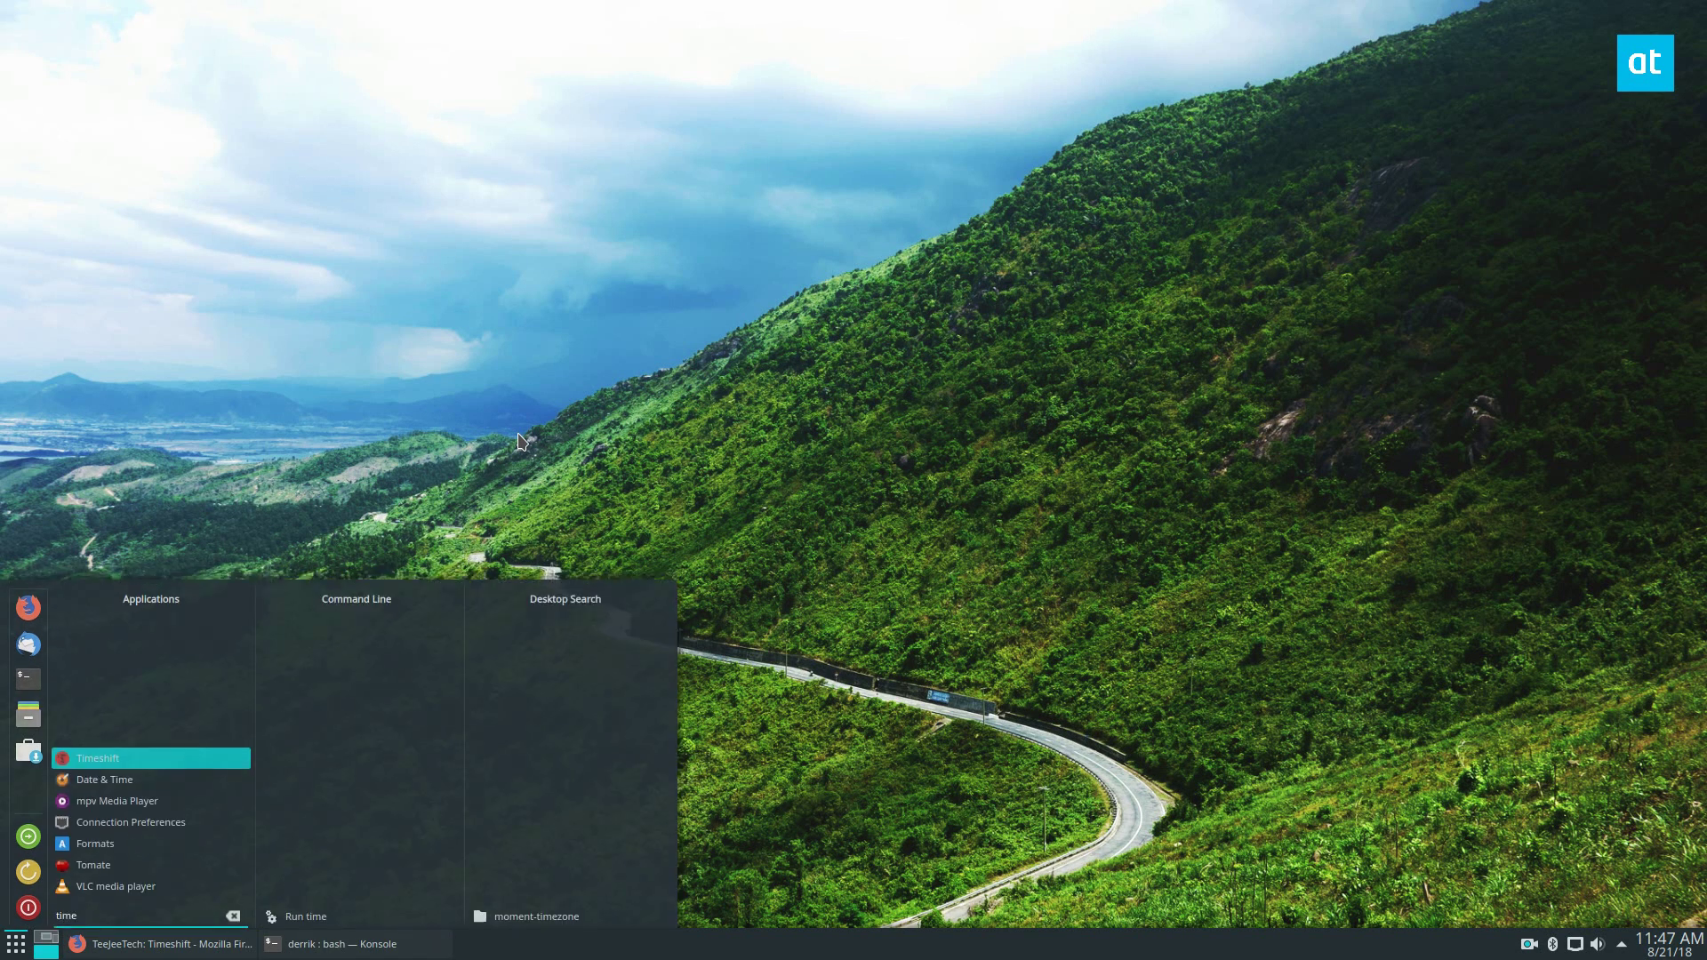
pyautogui.press('Return')
# - Authenticate with the administrator password and move the setup wizard up and left
pyautogui.write('*********')
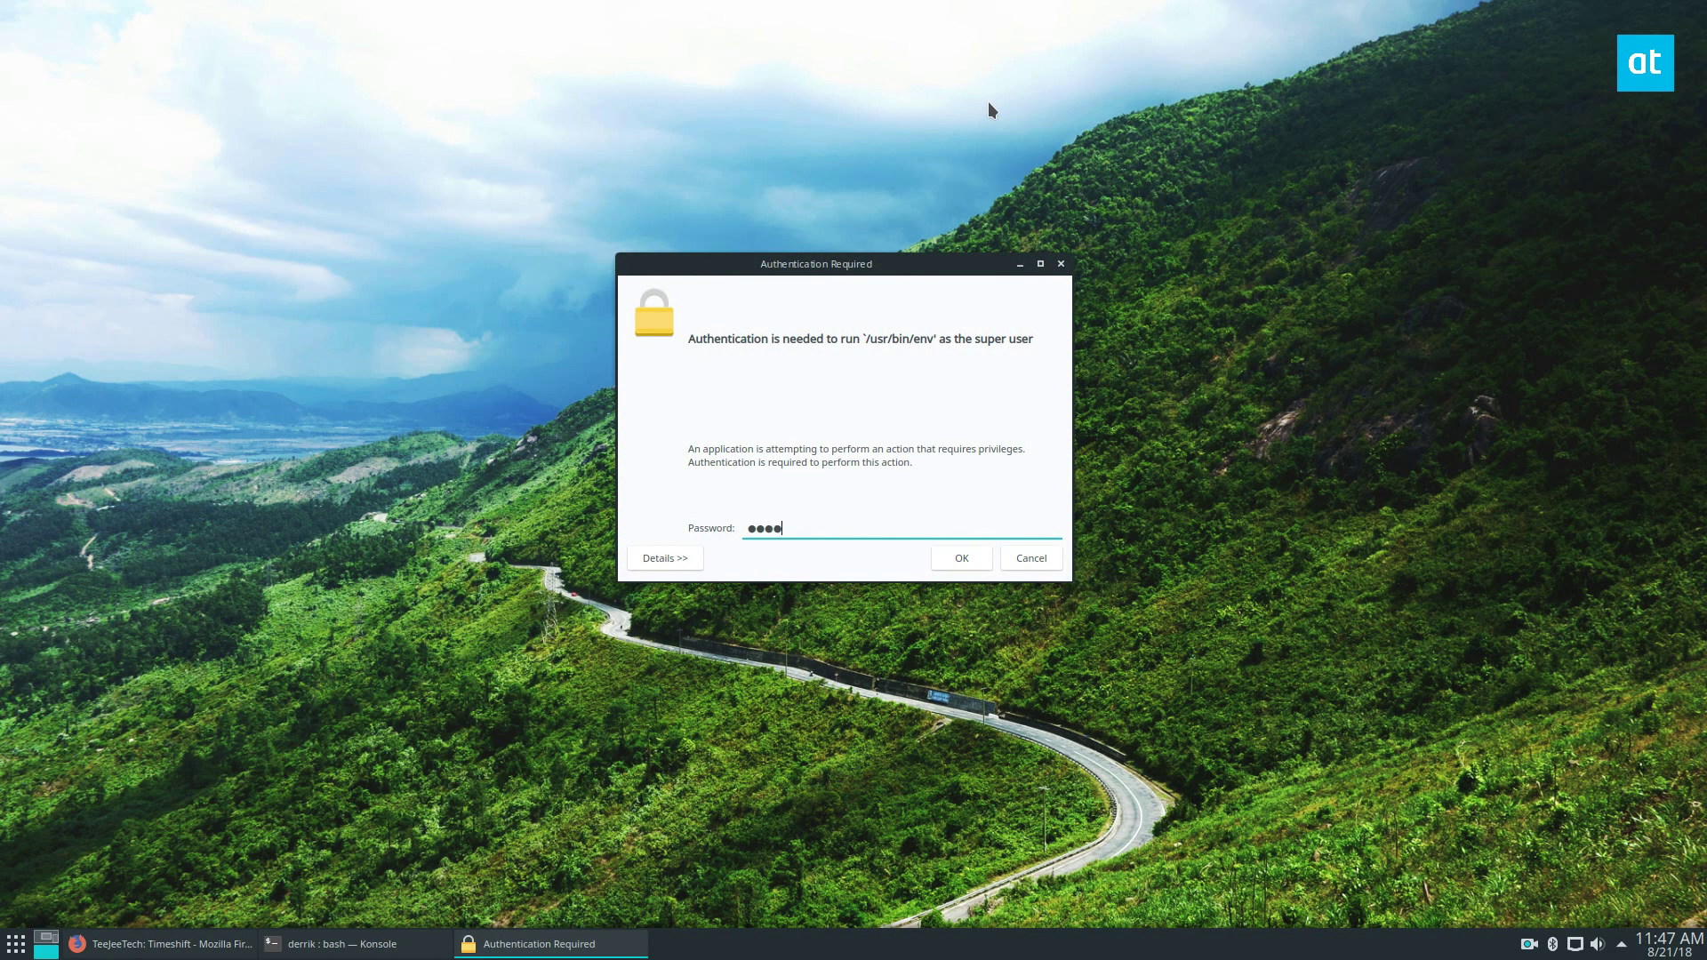
pyautogui.press('Return')
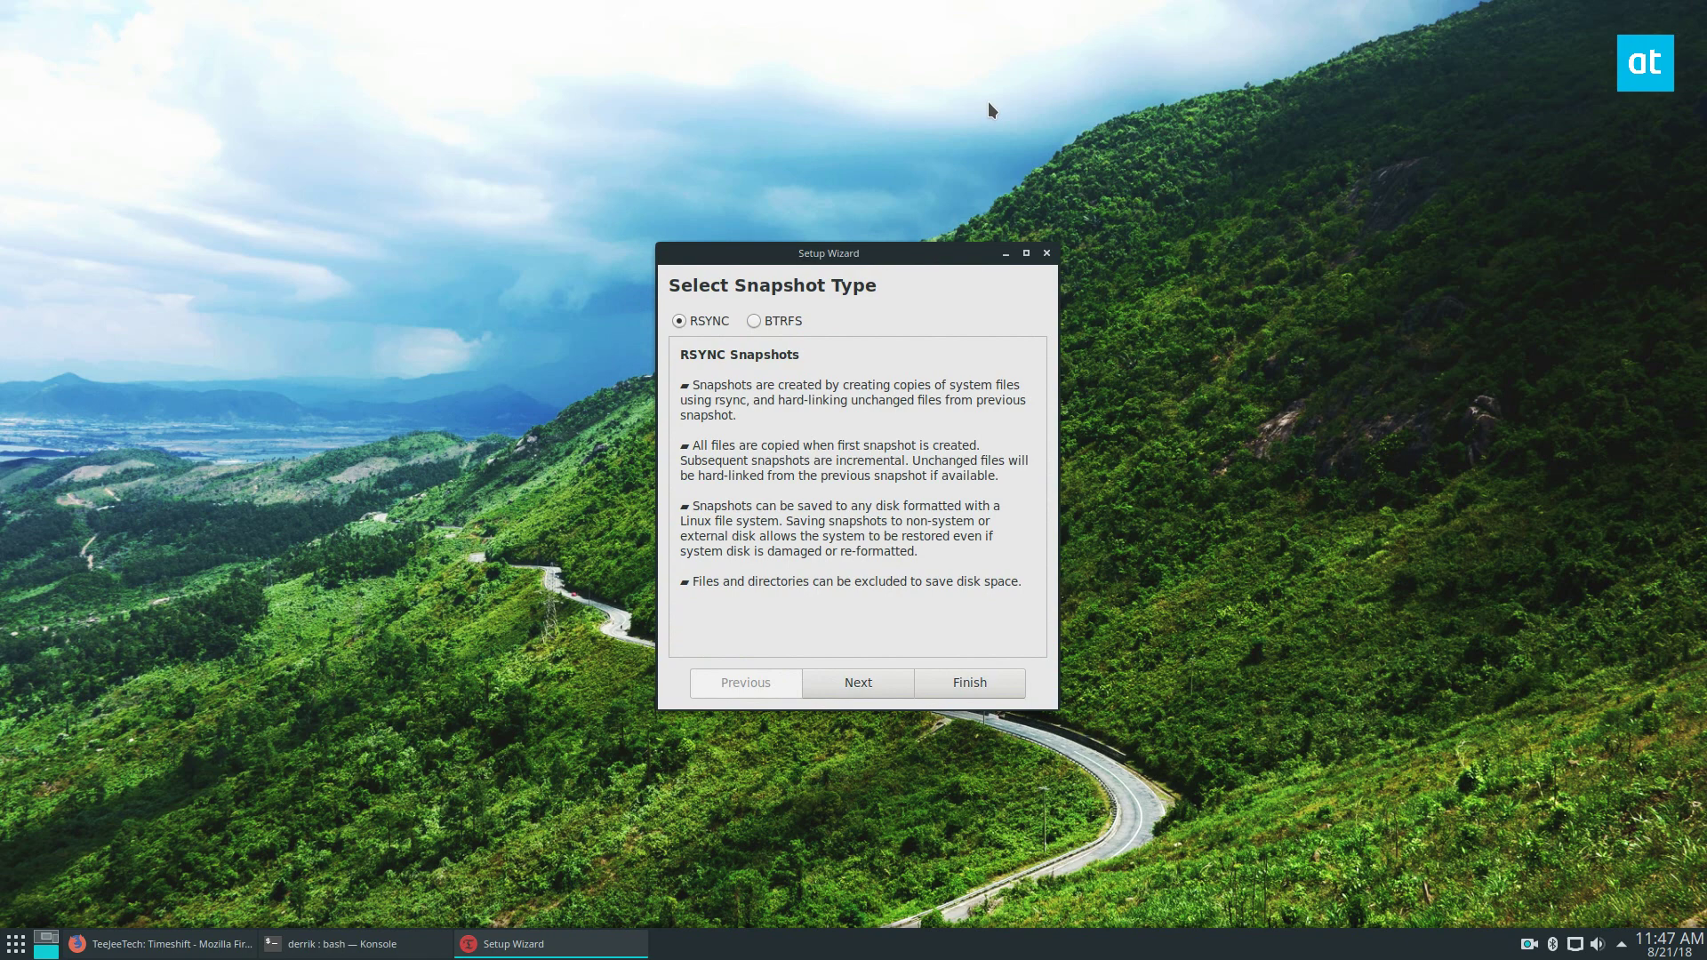
pyautogui.moveTo(717, 252); pyautogui.dragTo(610, 133)
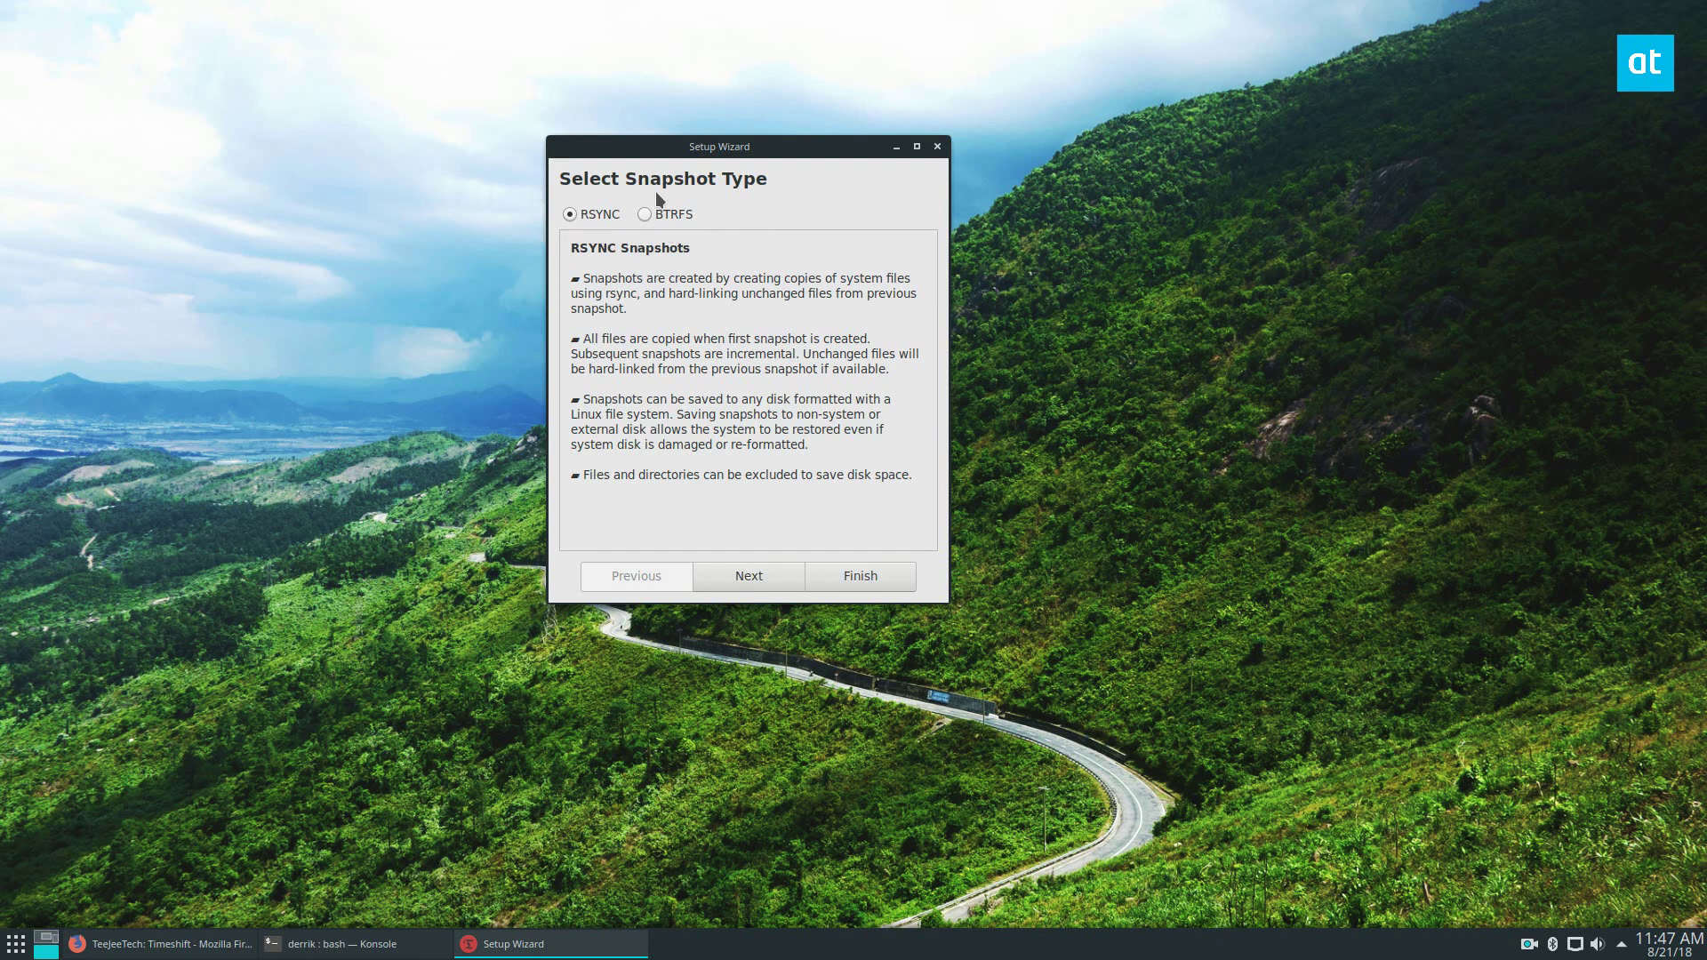
# - Keep RSYNC snapshots and select sdb2 on the second 480GB disk as the snapshot location
pyautogui.click(745, 575)
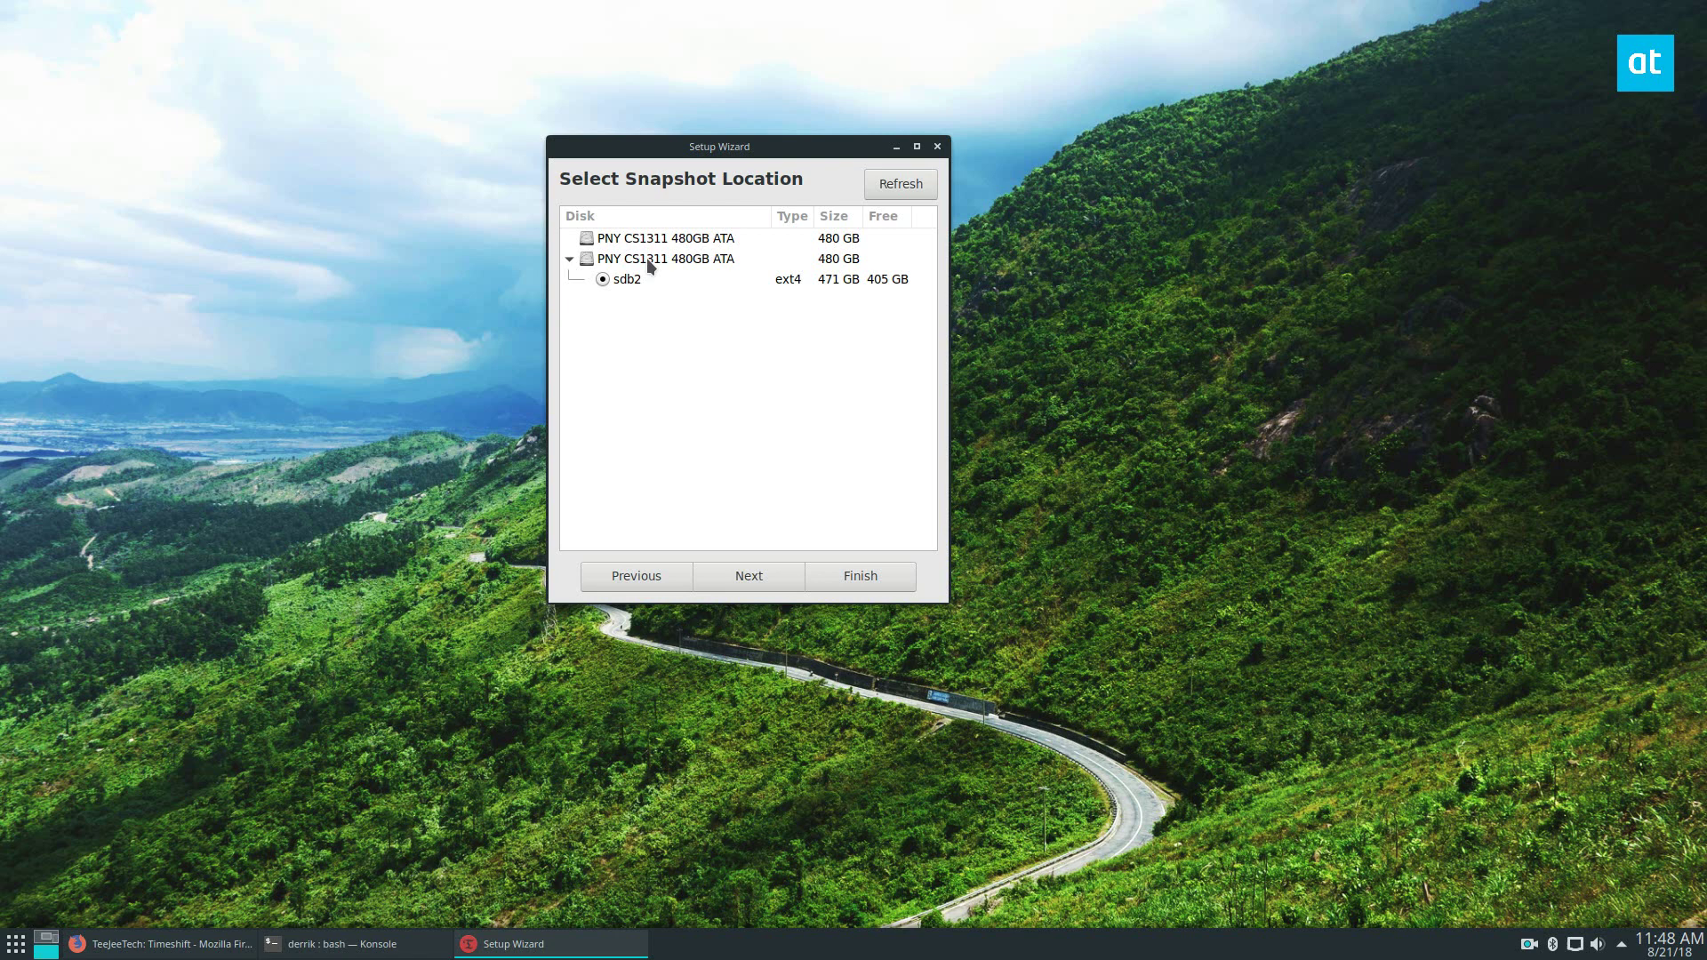
pyautogui.click(649, 260)
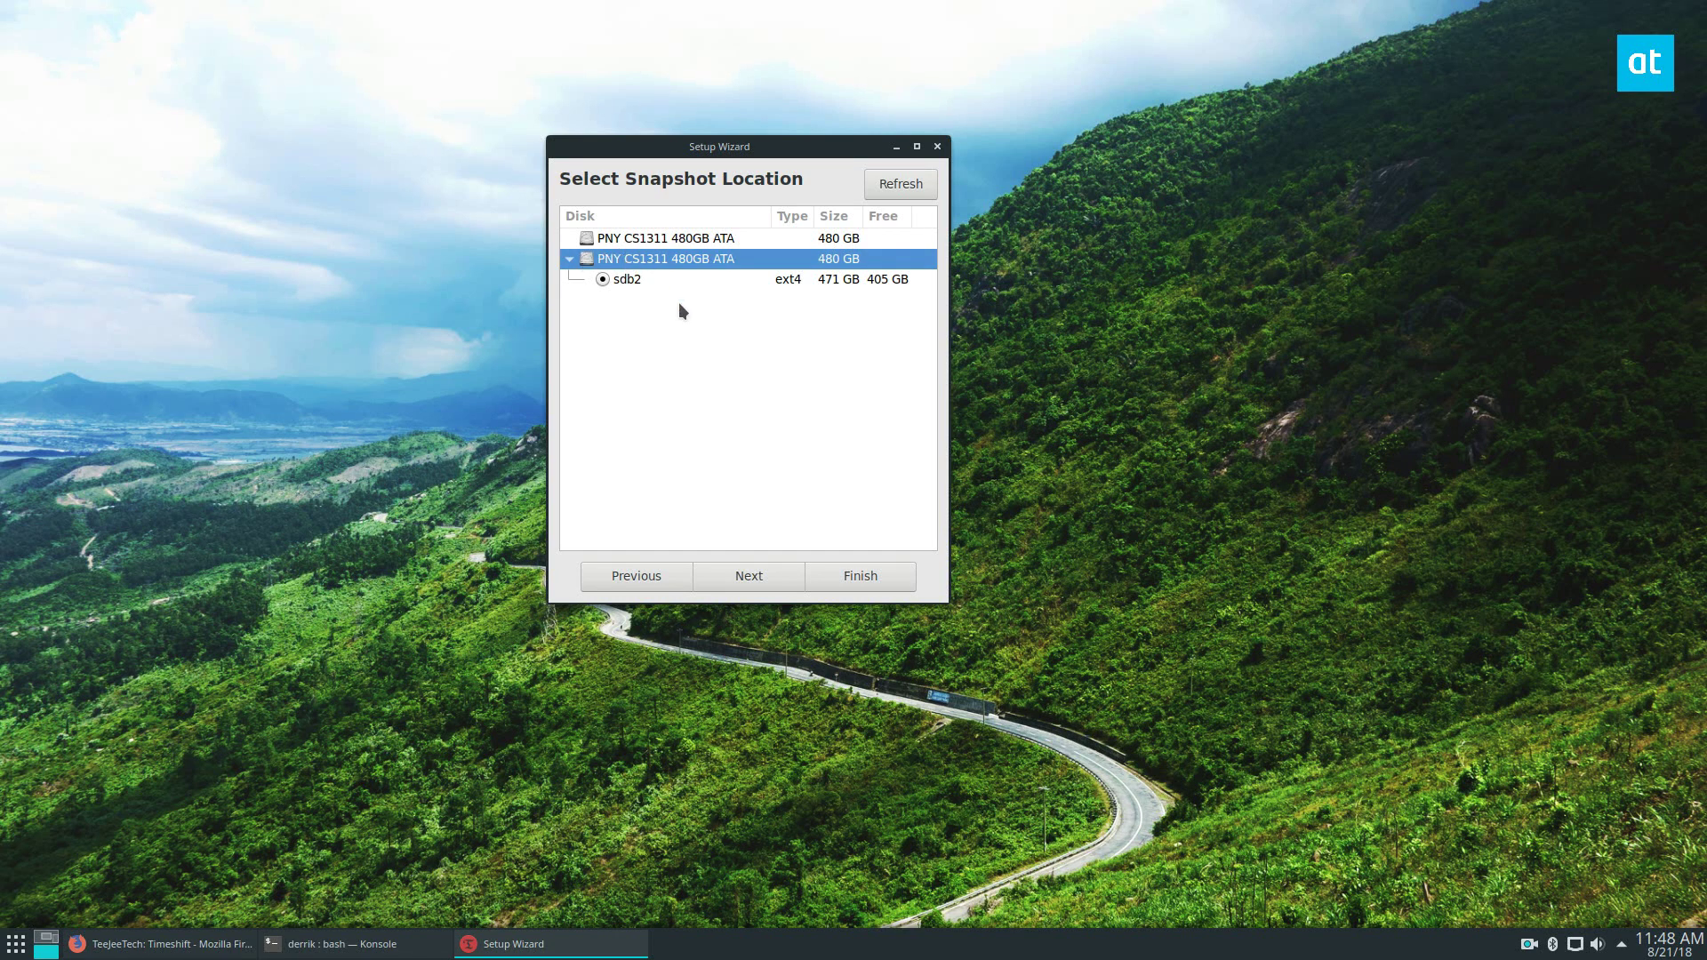
pyautogui.click(617, 279)
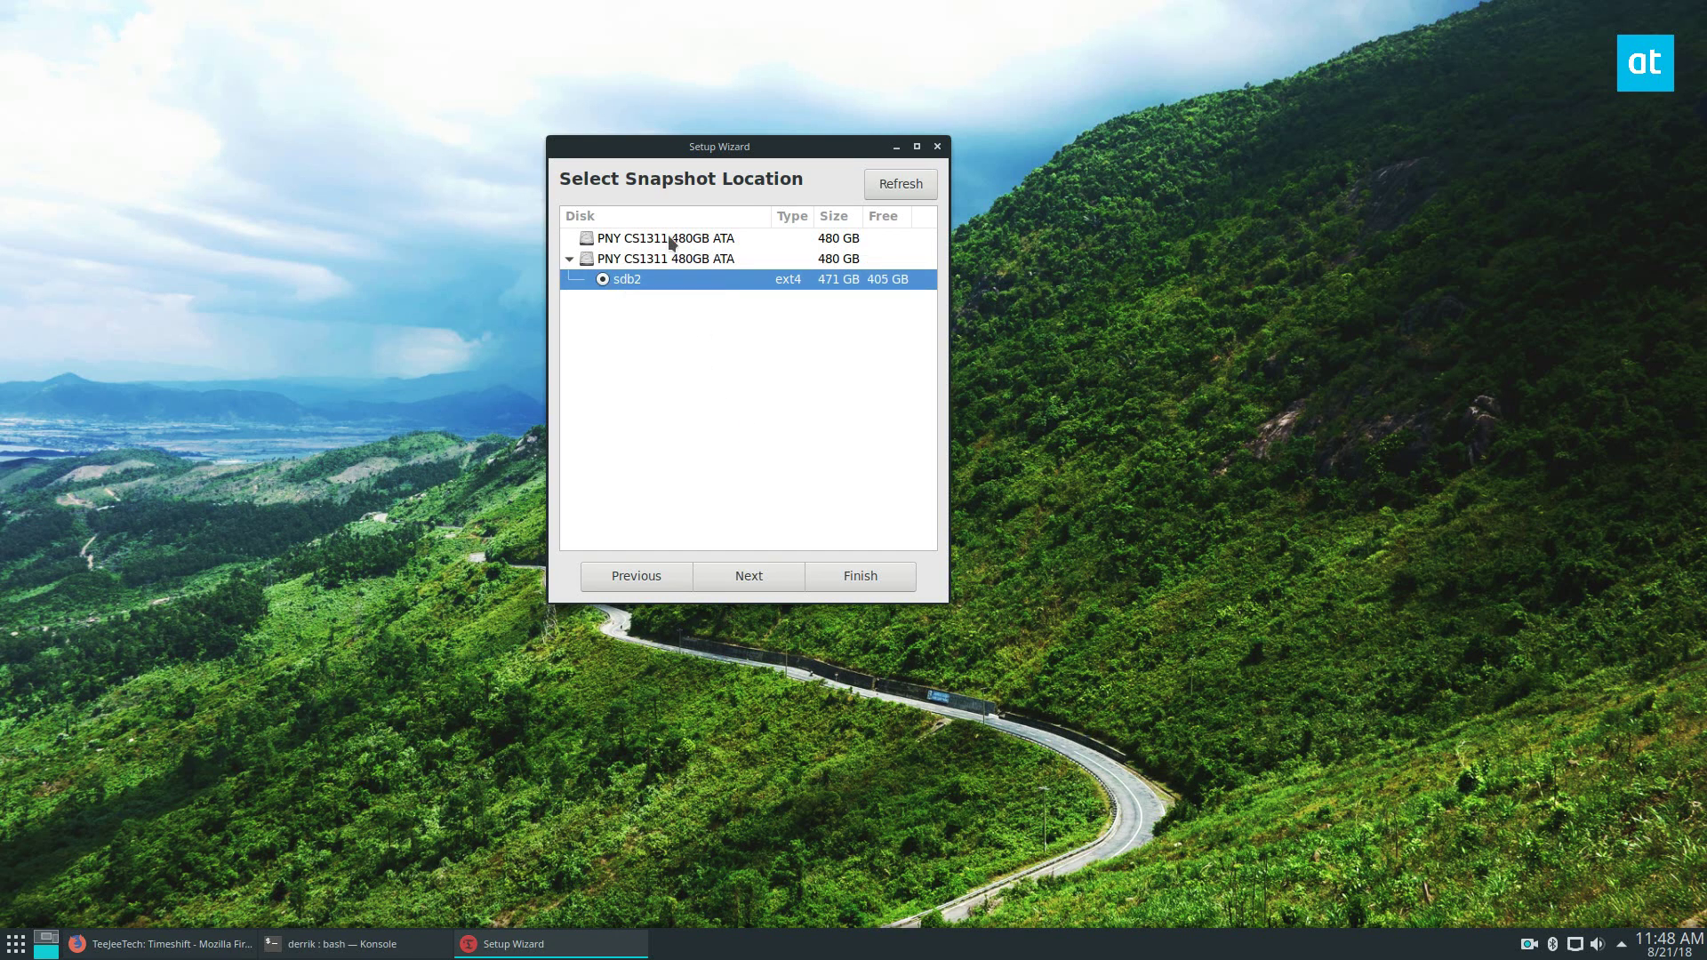
pyautogui.click(752, 580)
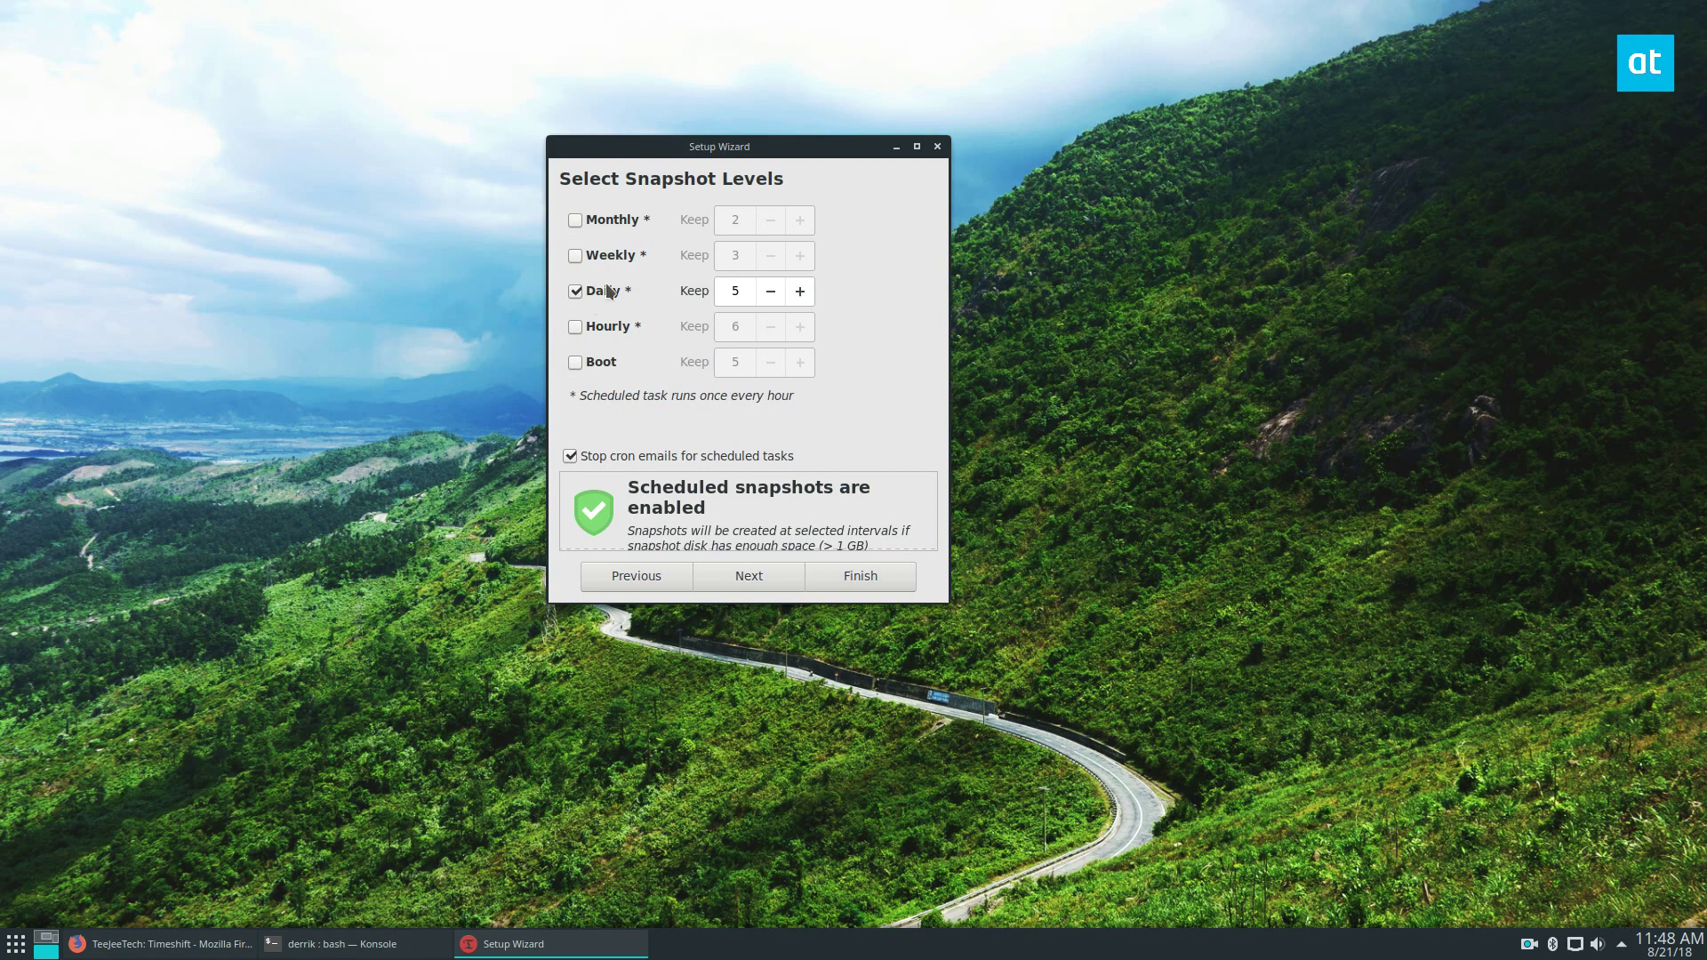
# - Enable Monthly, disable Daily, and uncheck 'Stop cron emails for scheduled tasks'
pyautogui.click(575, 221)
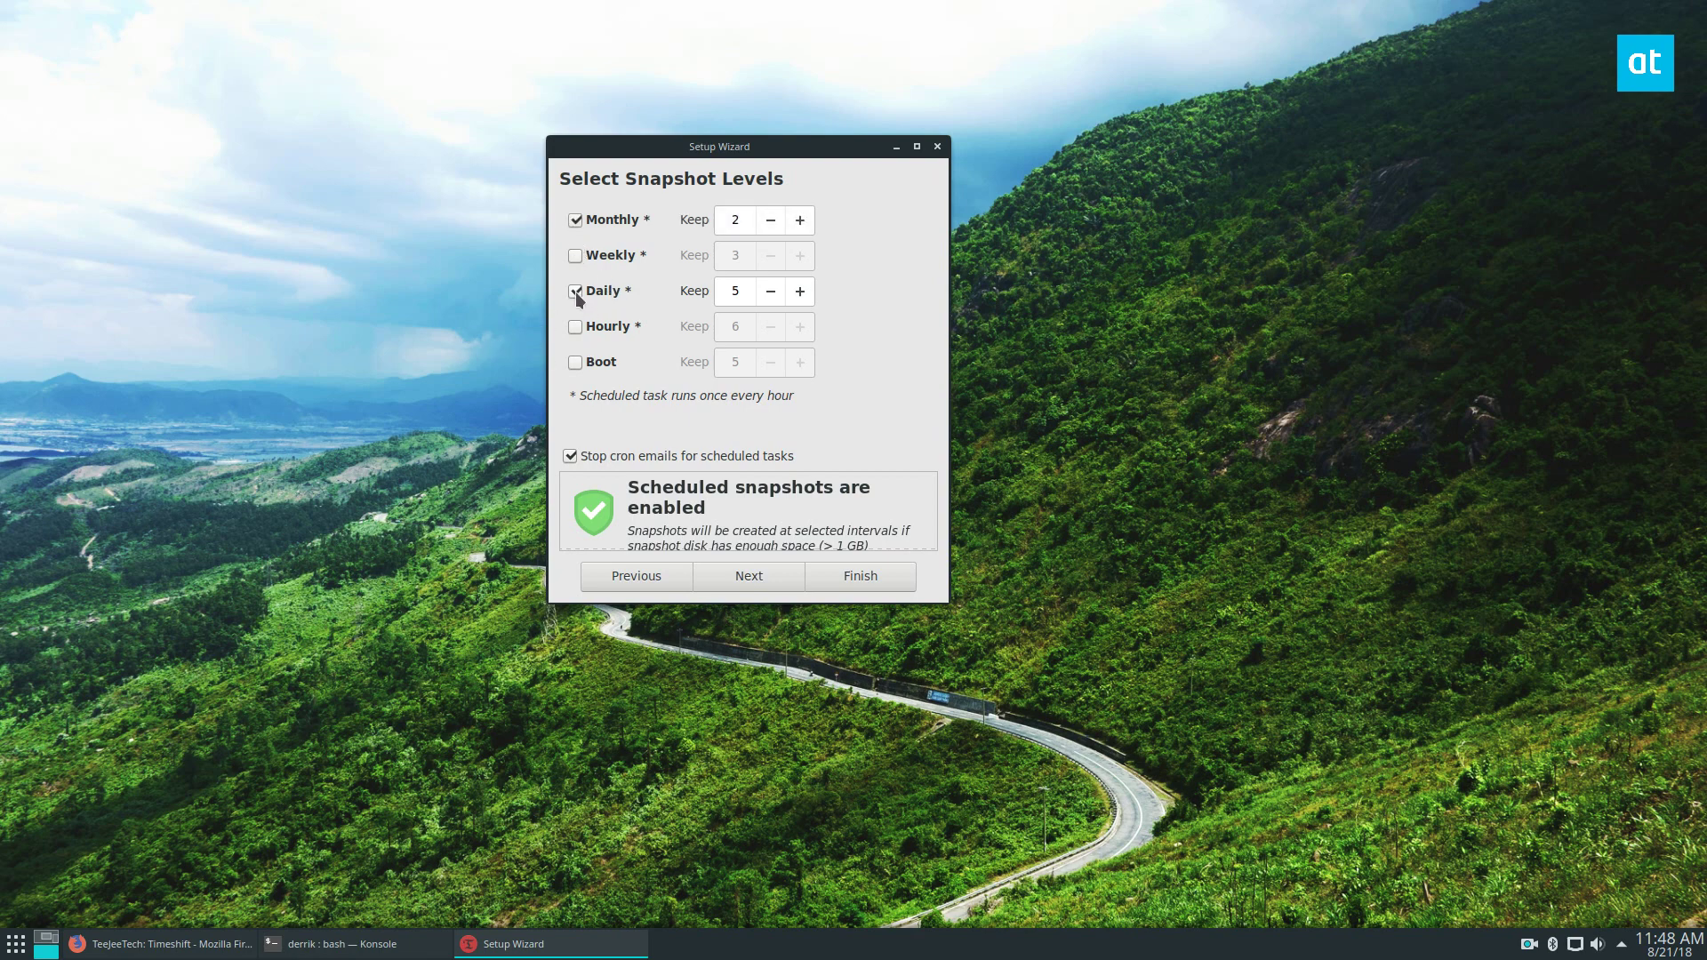
pyautogui.click(575, 293)
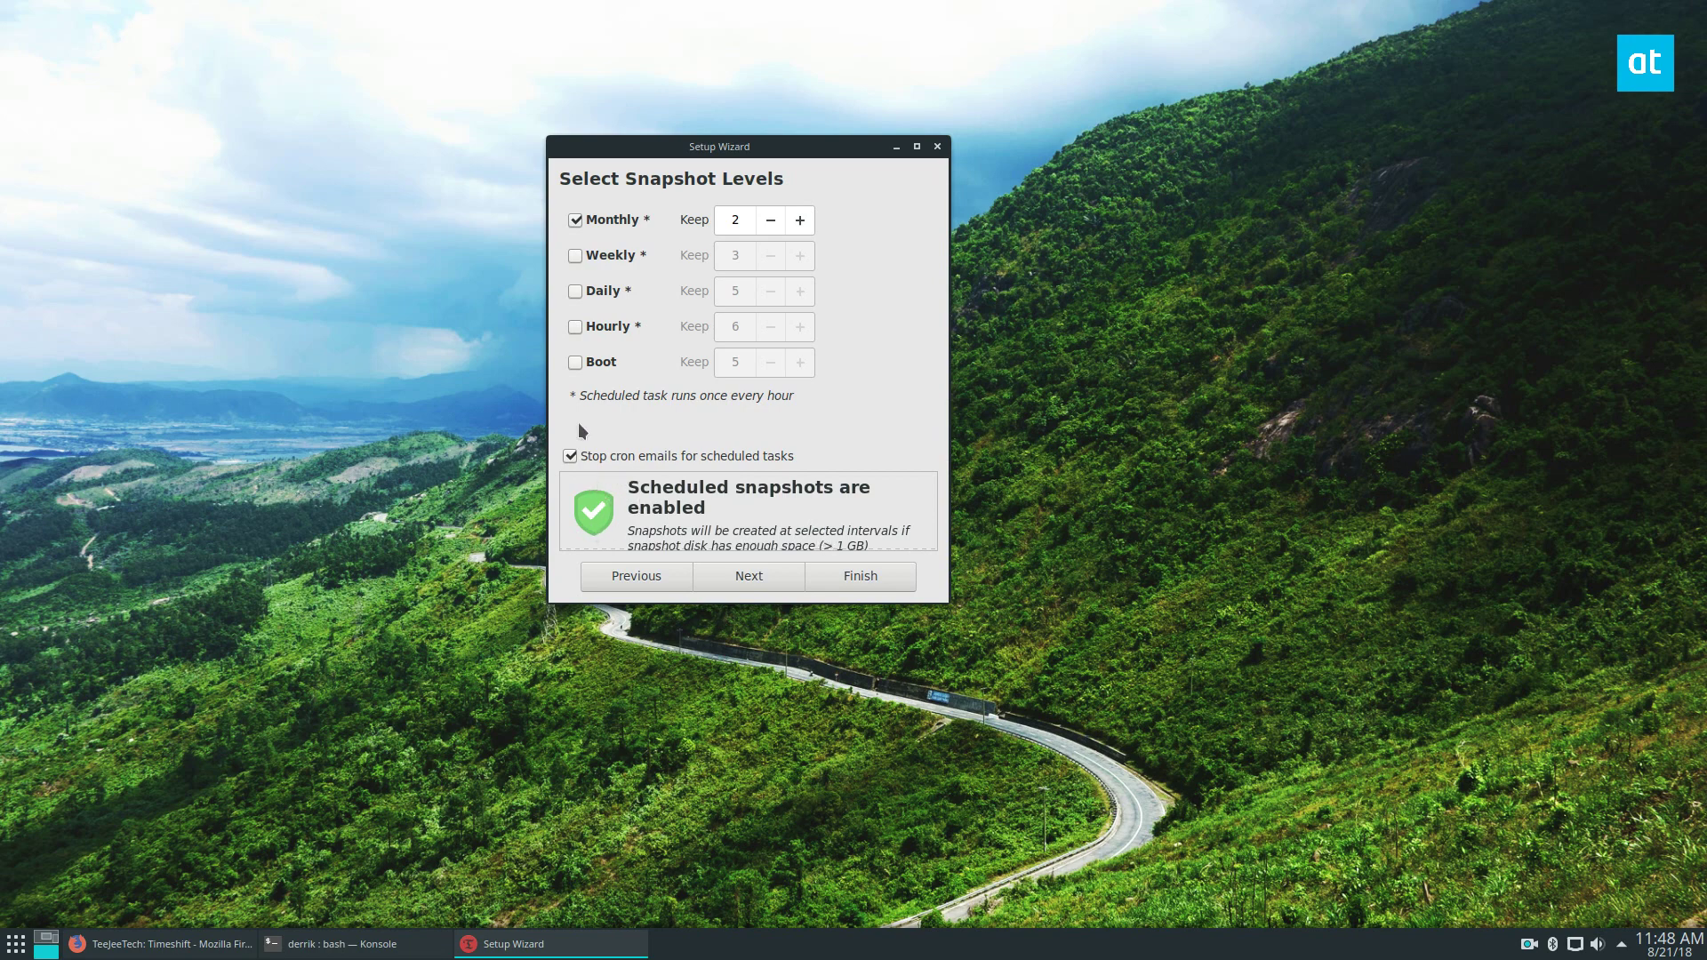
pyautogui.click(565, 457)
pyautogui.click(758, 578)
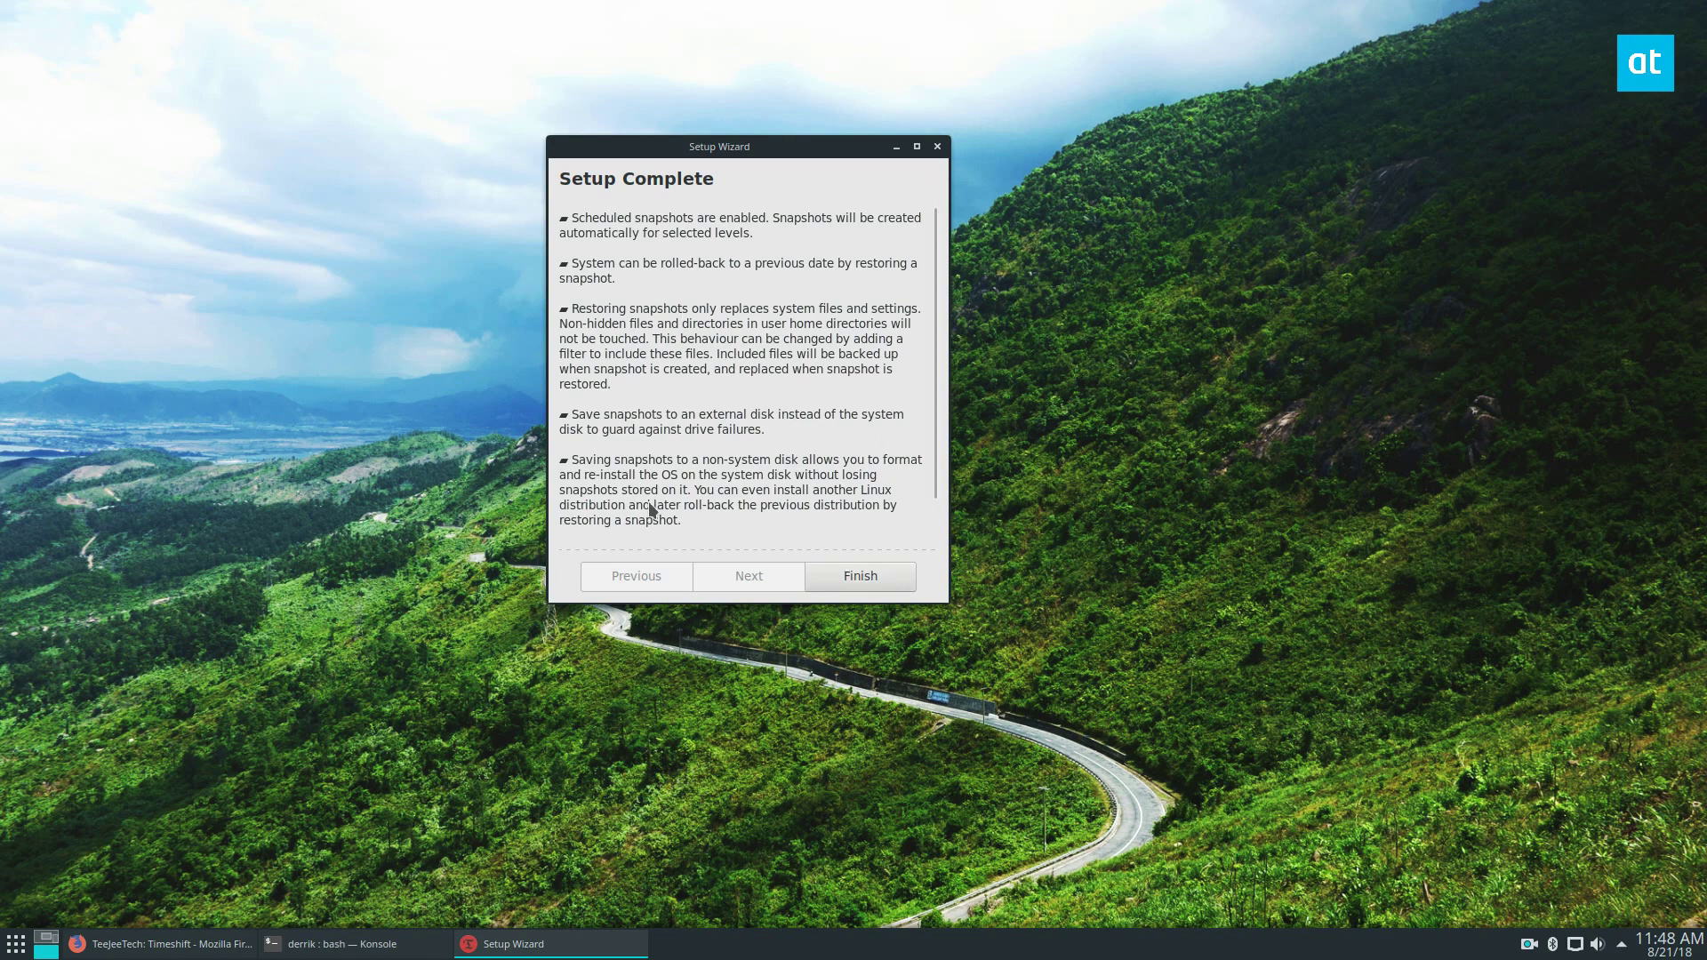
# - Finish the wizard, move the main Timeshift window higher, and create a new snapshot
pyautogui.click(845, 574)
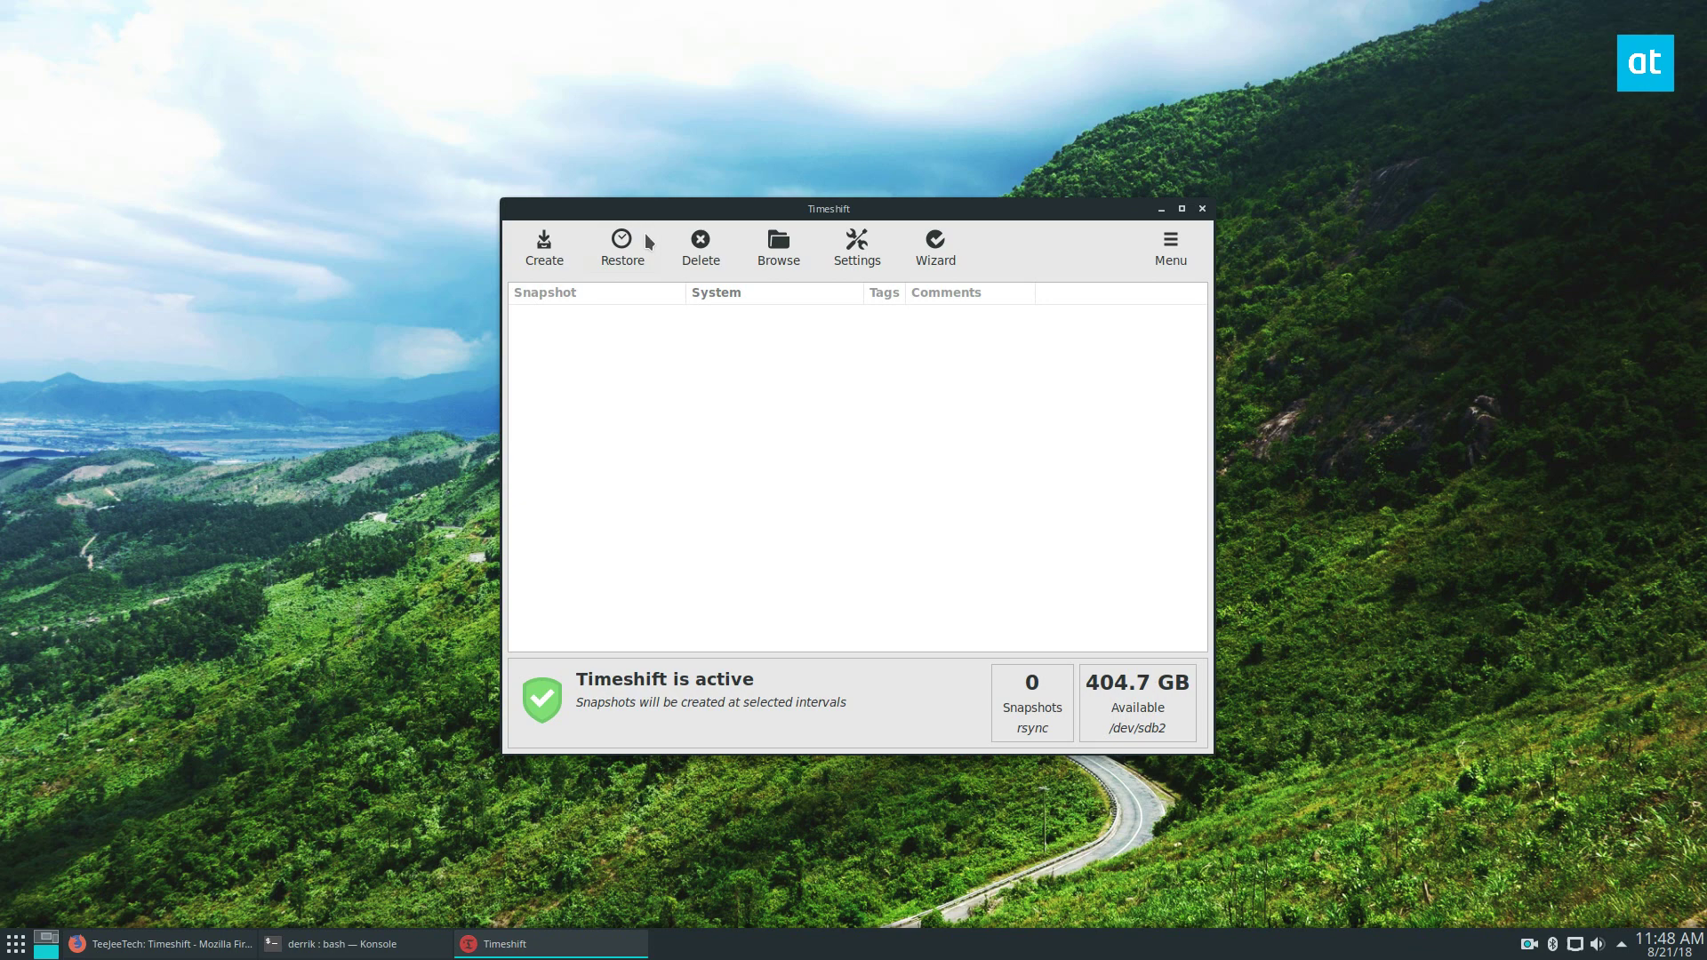
pyautogui.moveTo(720, 210); pyautogui.dragTo(711, 123)
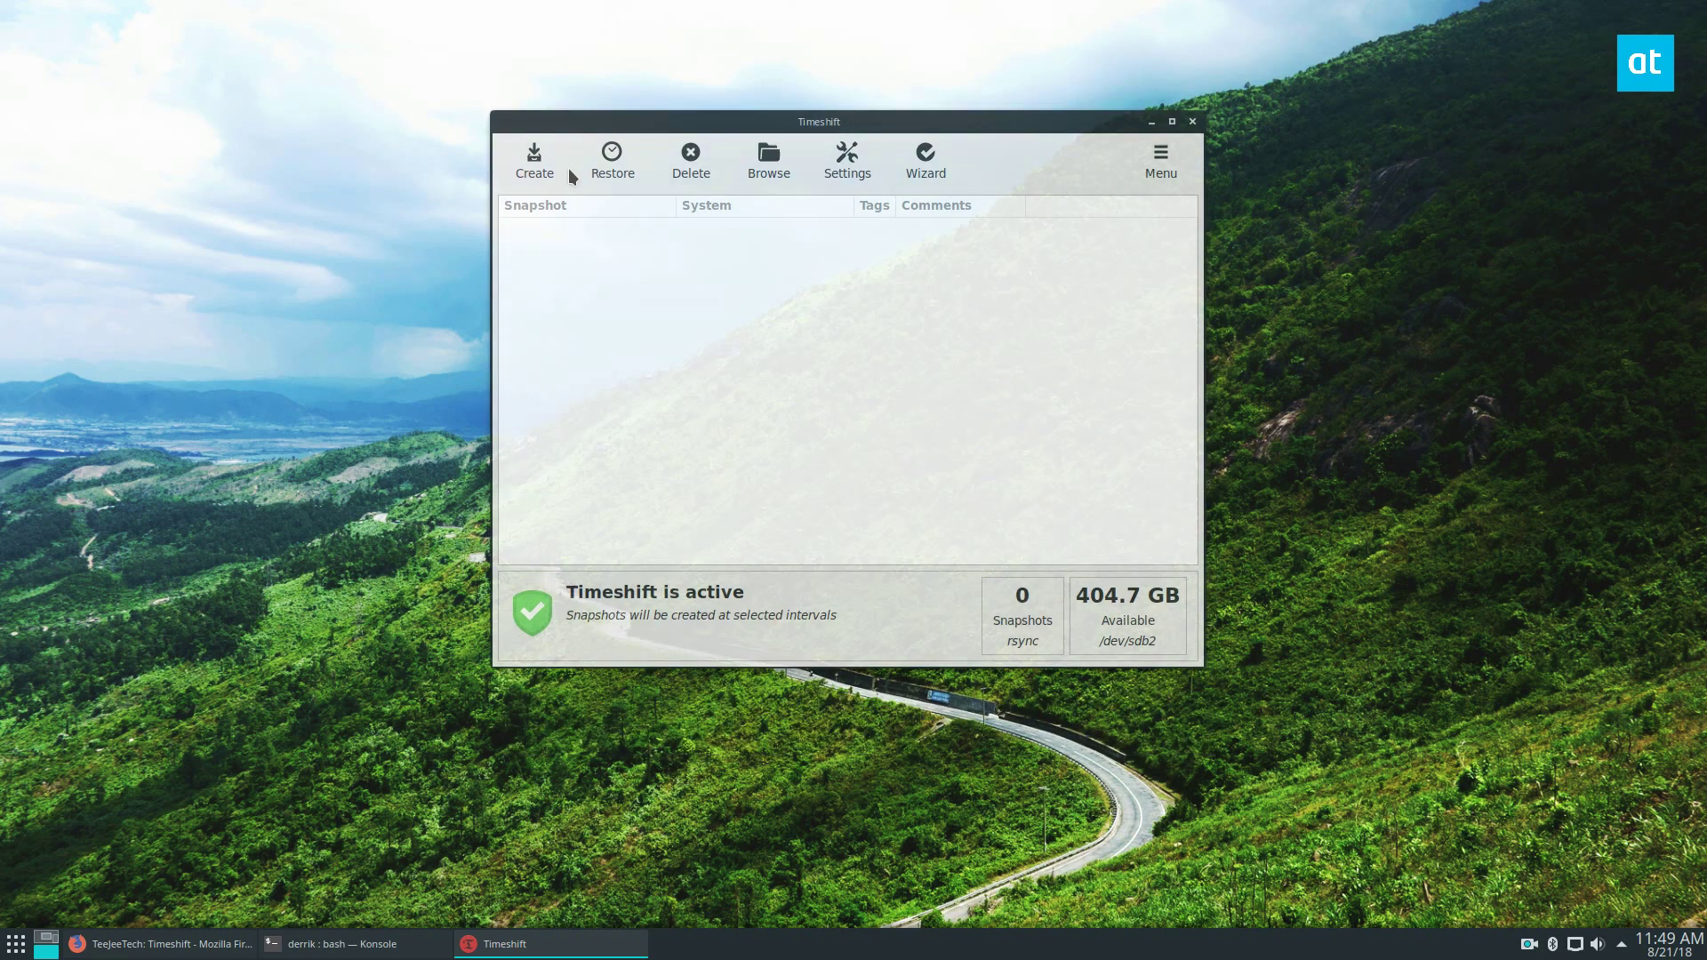
pyautogui.click(535, 160)
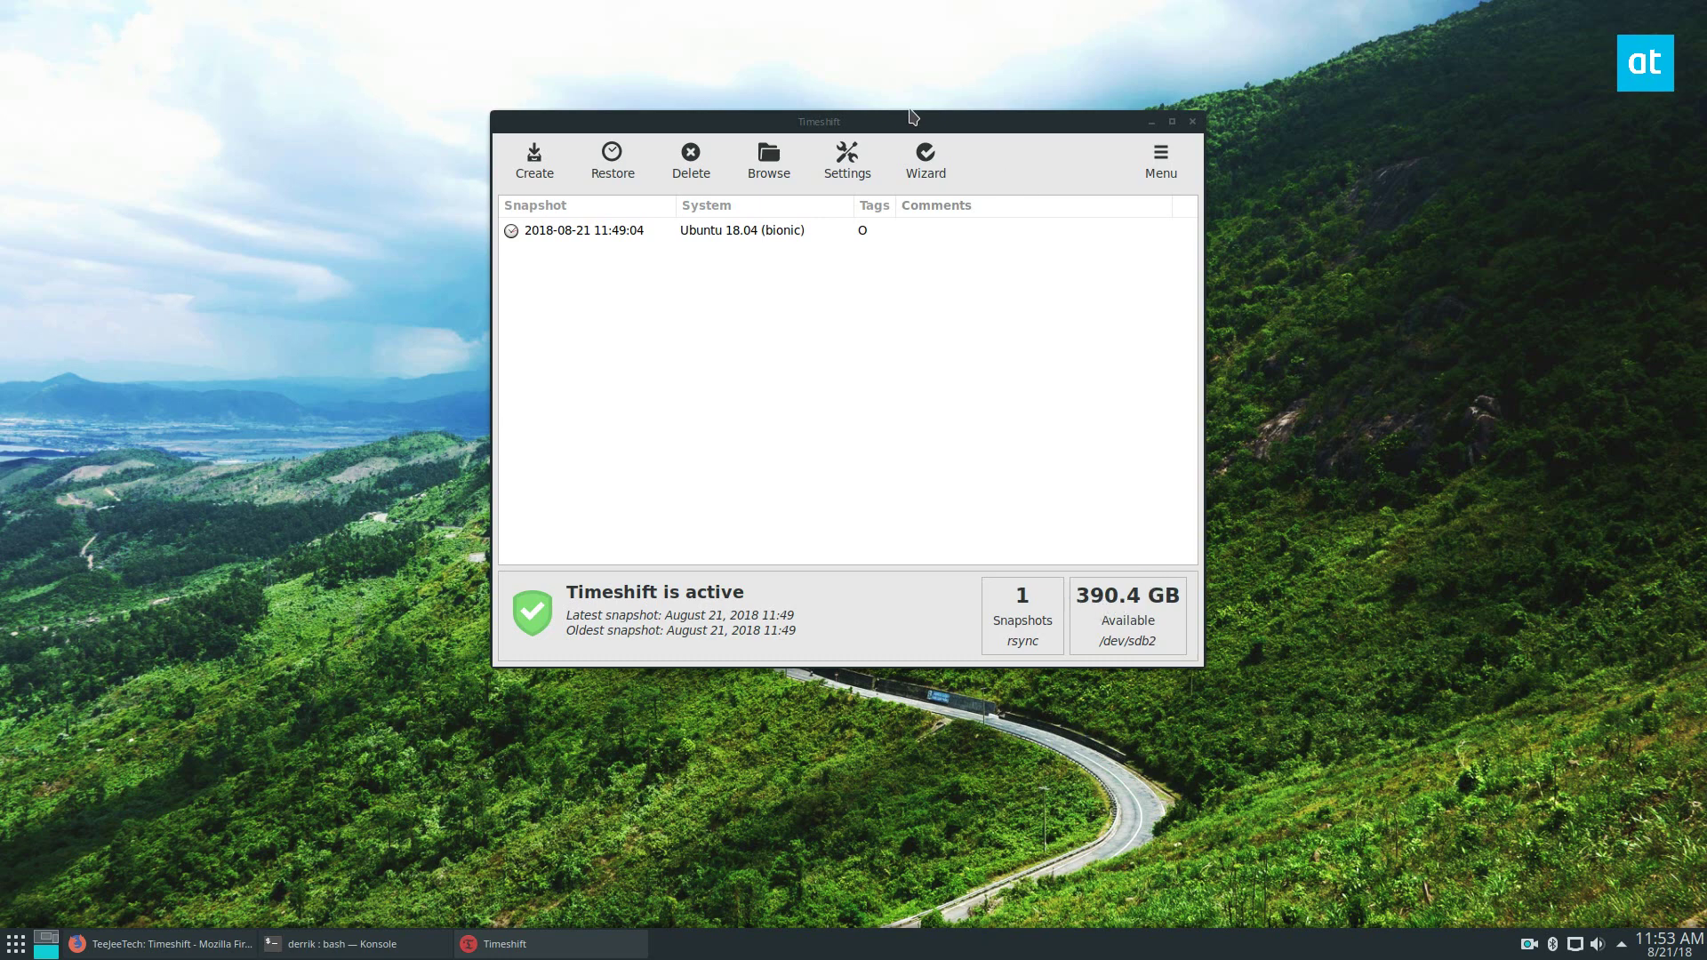
pyautogui.click(882, 131)
pyautogui.moveTo(882, 131); pyautogui.dragTo(890, 113)
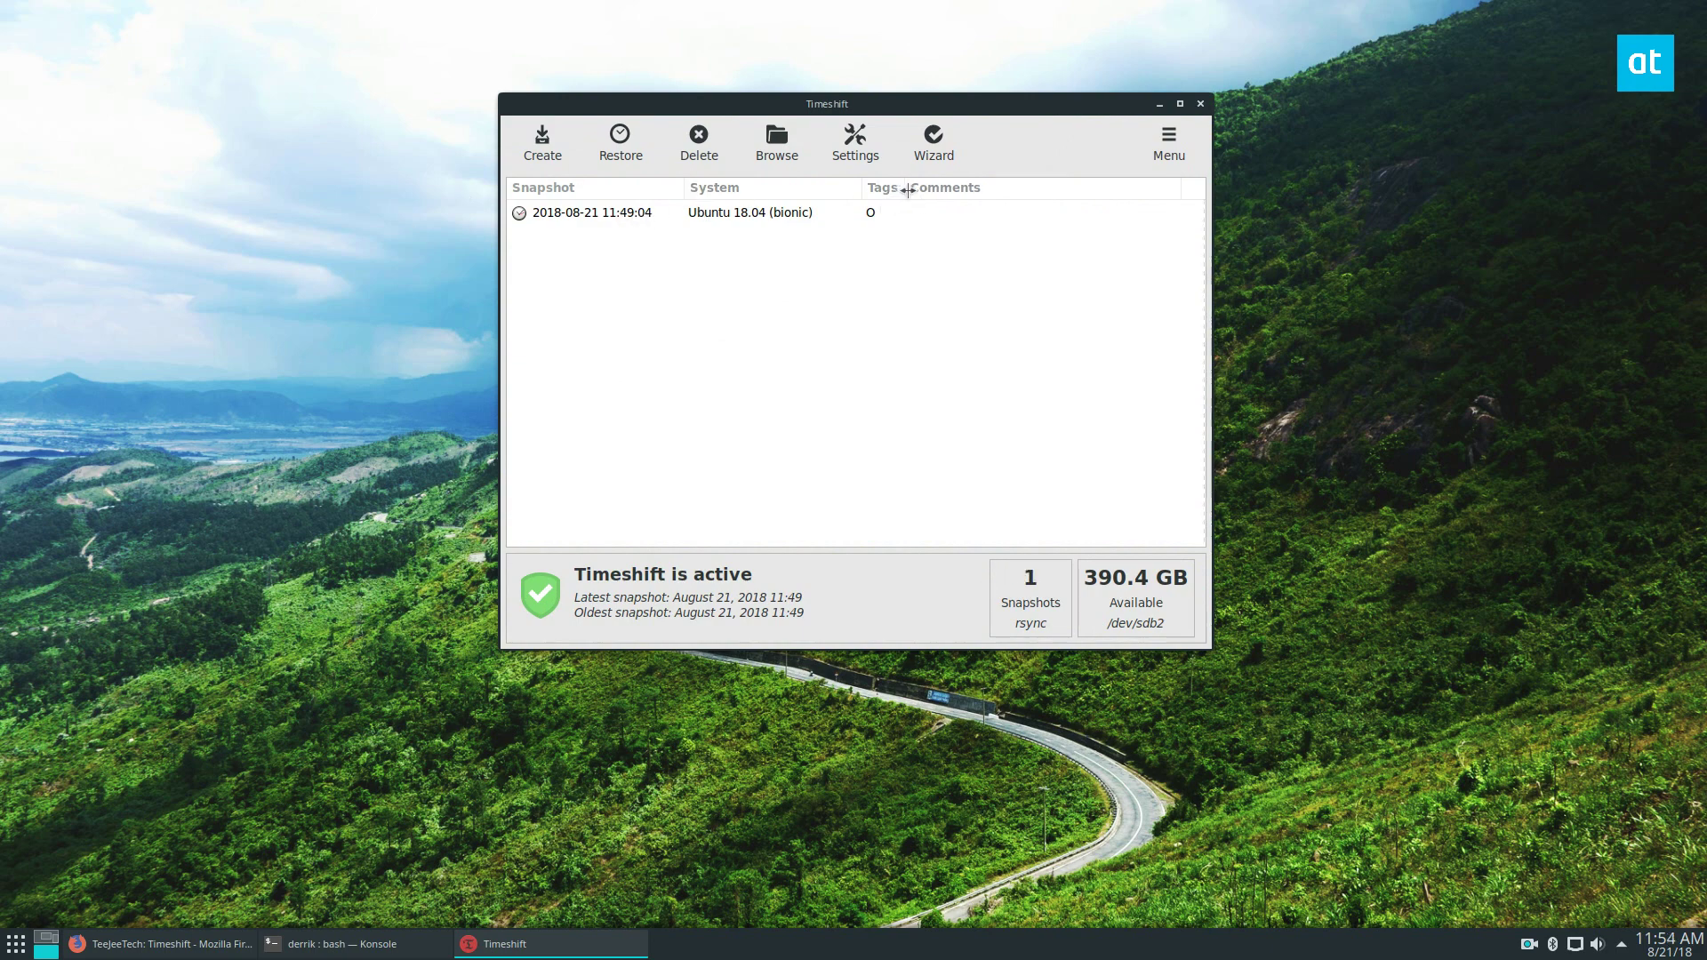
pyautogui.rightClick(591, 219)
pyautogui.click(570, 354)
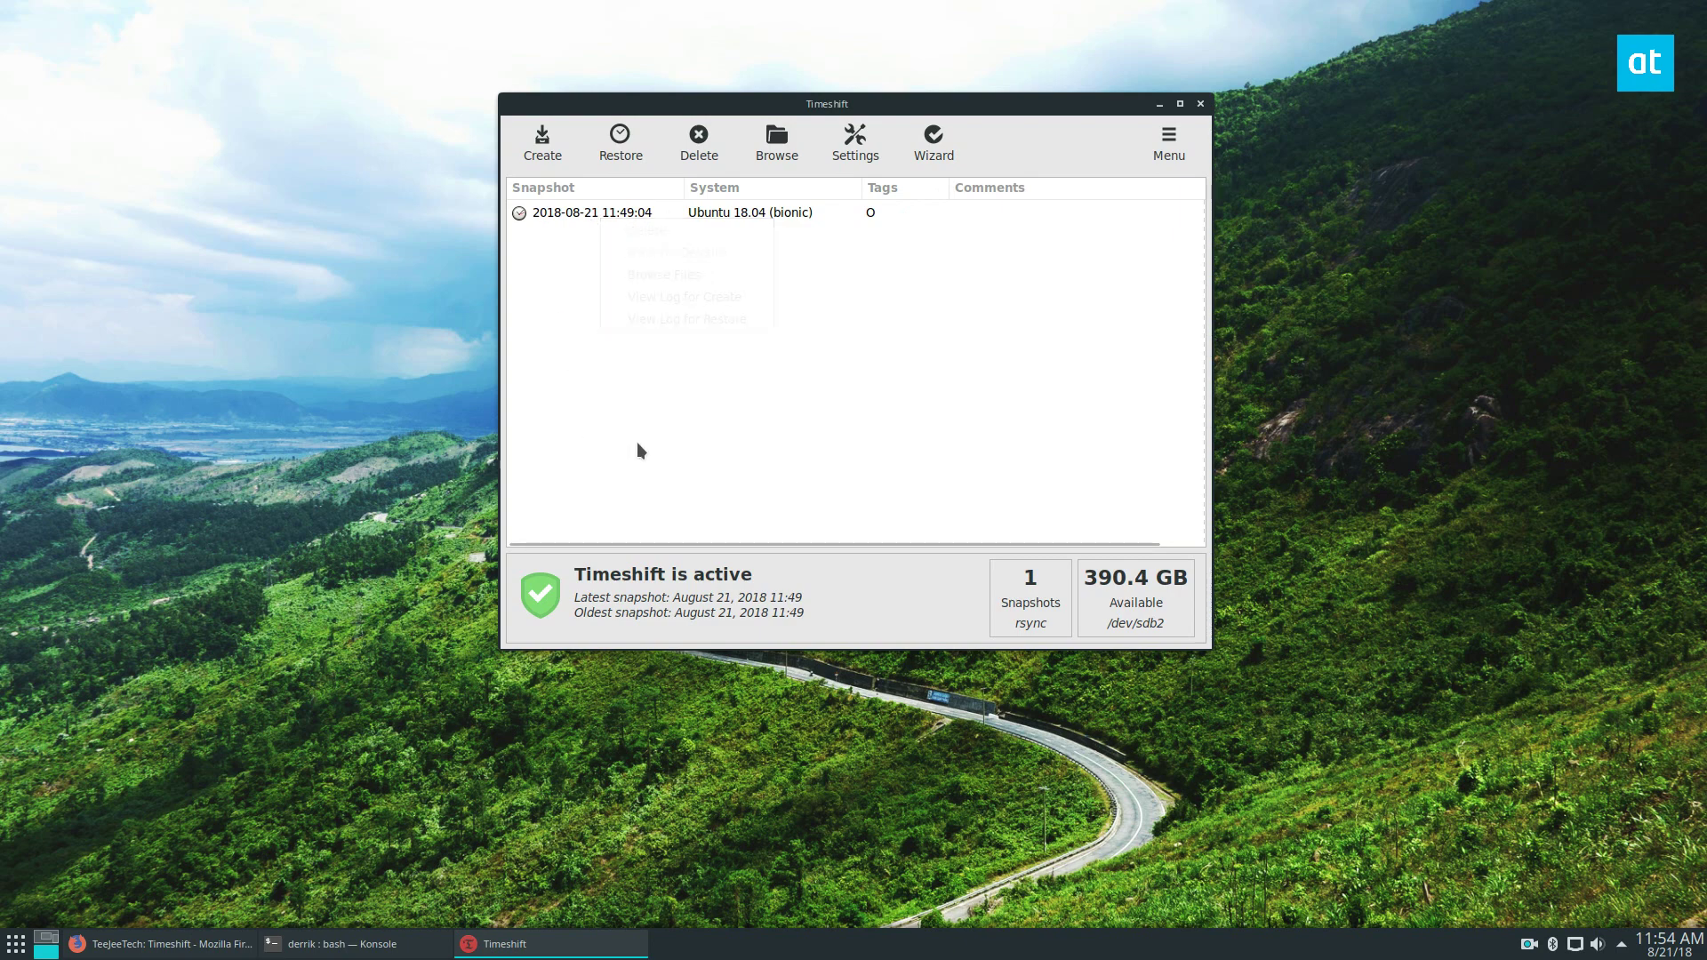
pyautogui.rightClick(572, 215)
pyautogui.click(682, 276)
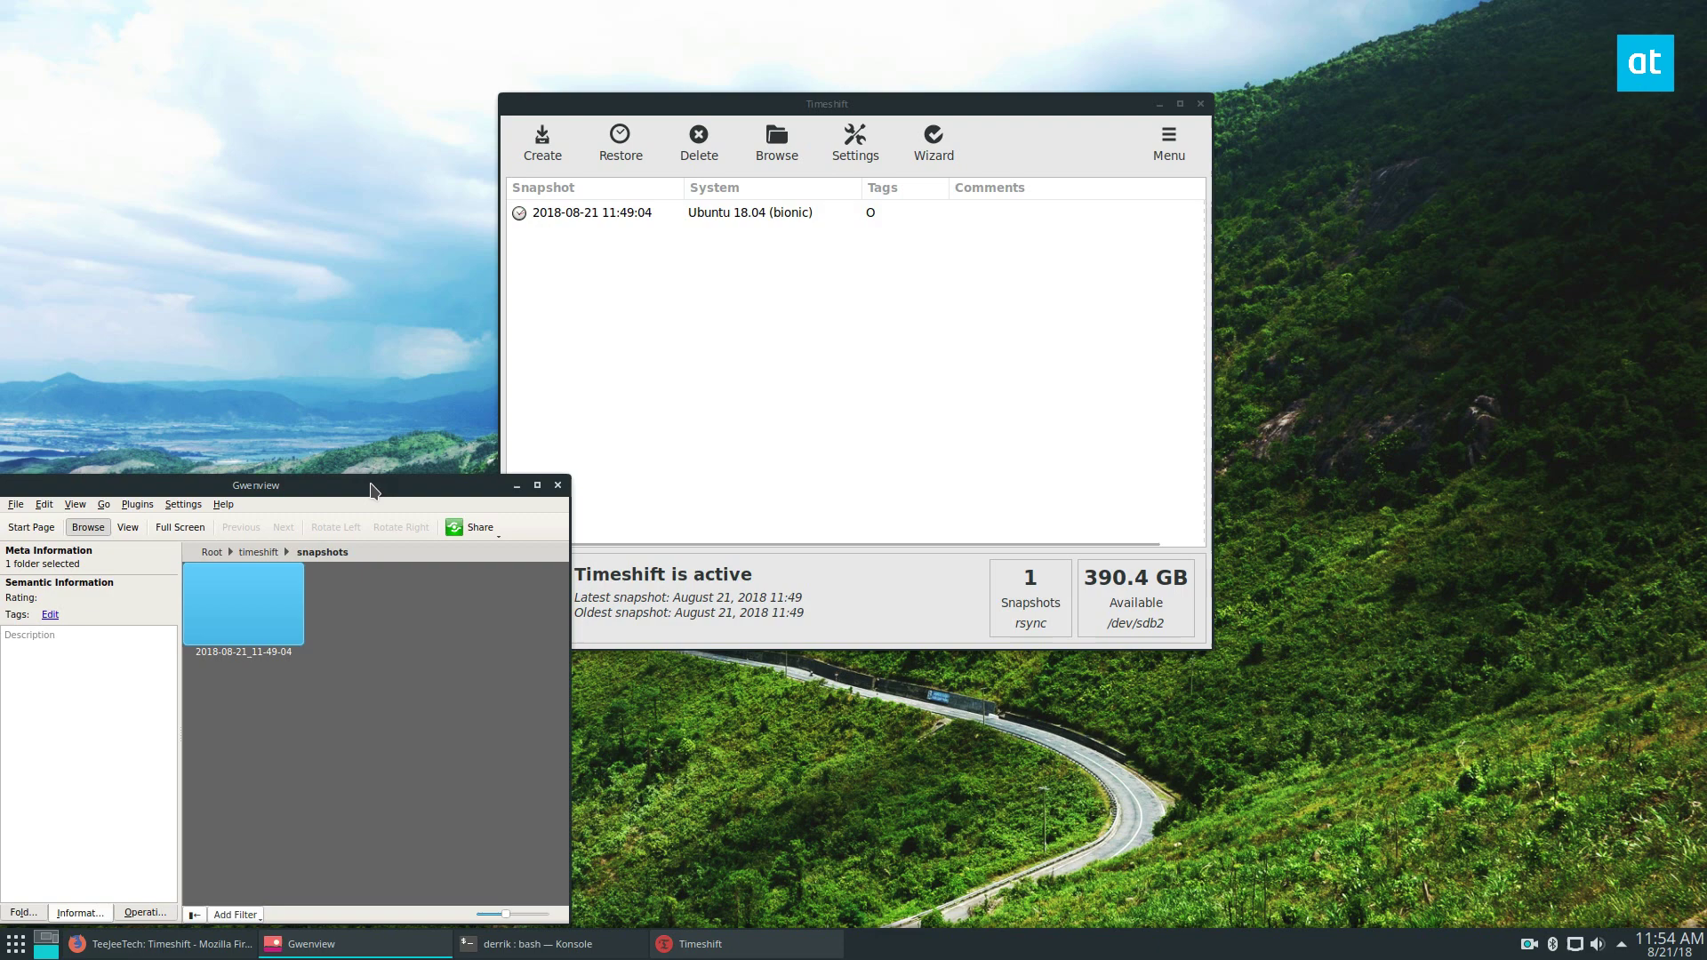
pyautogui.click(557, 486)
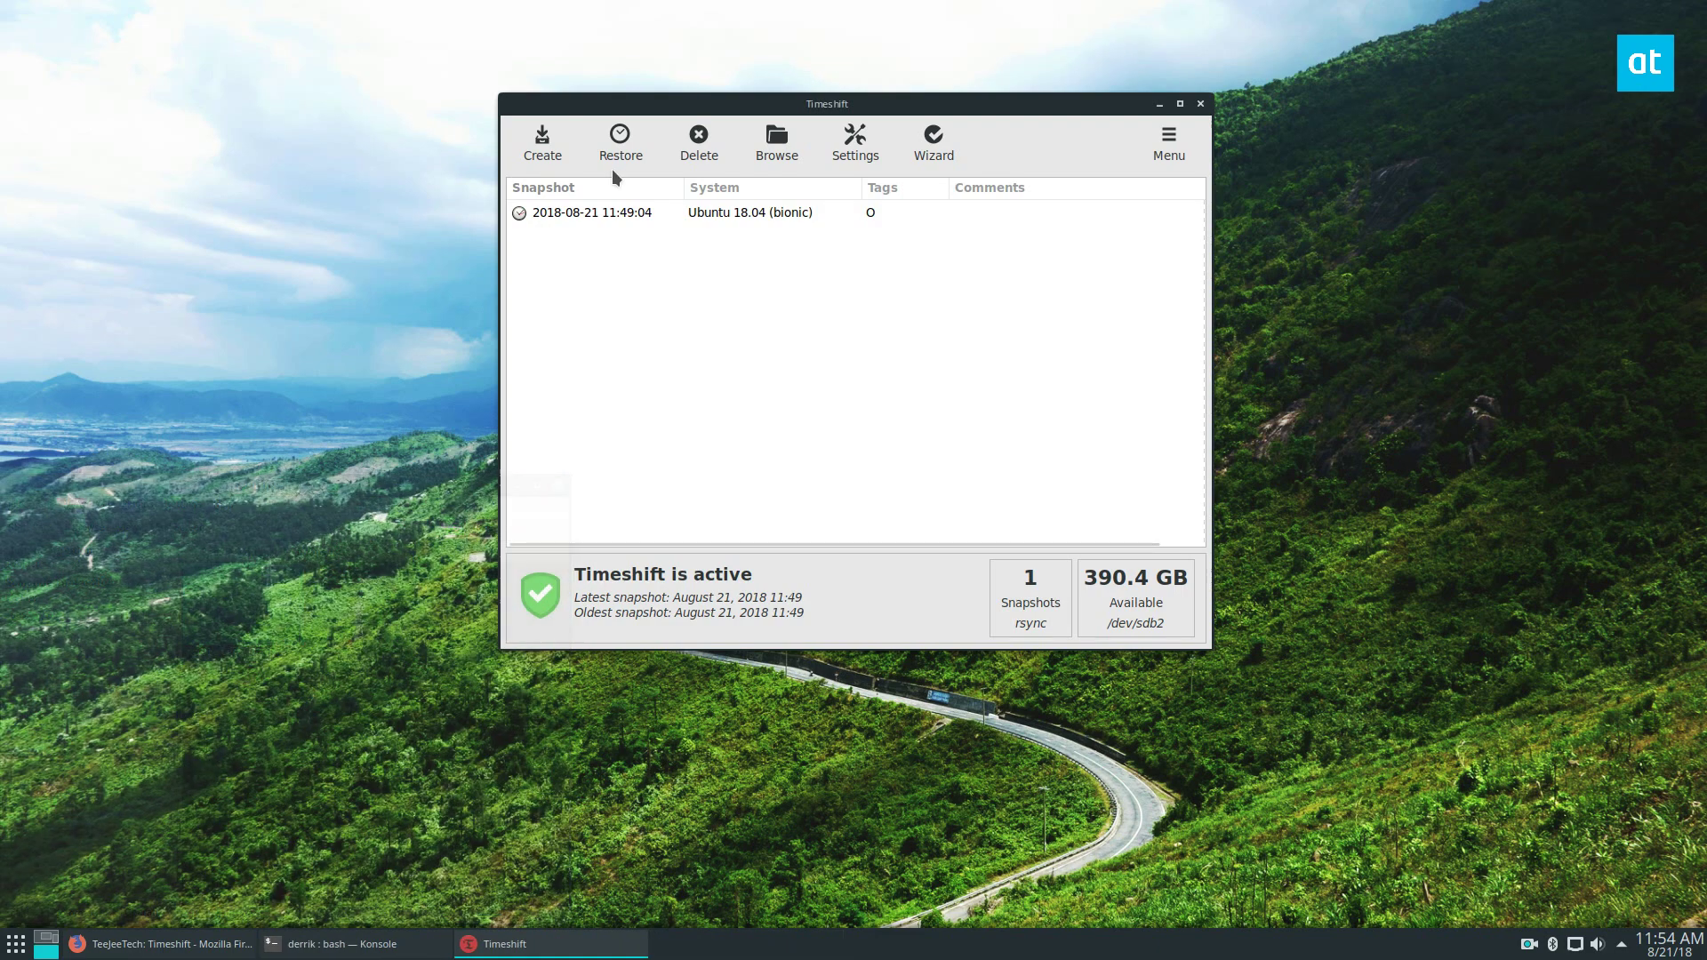
pyautogui.rightClick(591, 213)
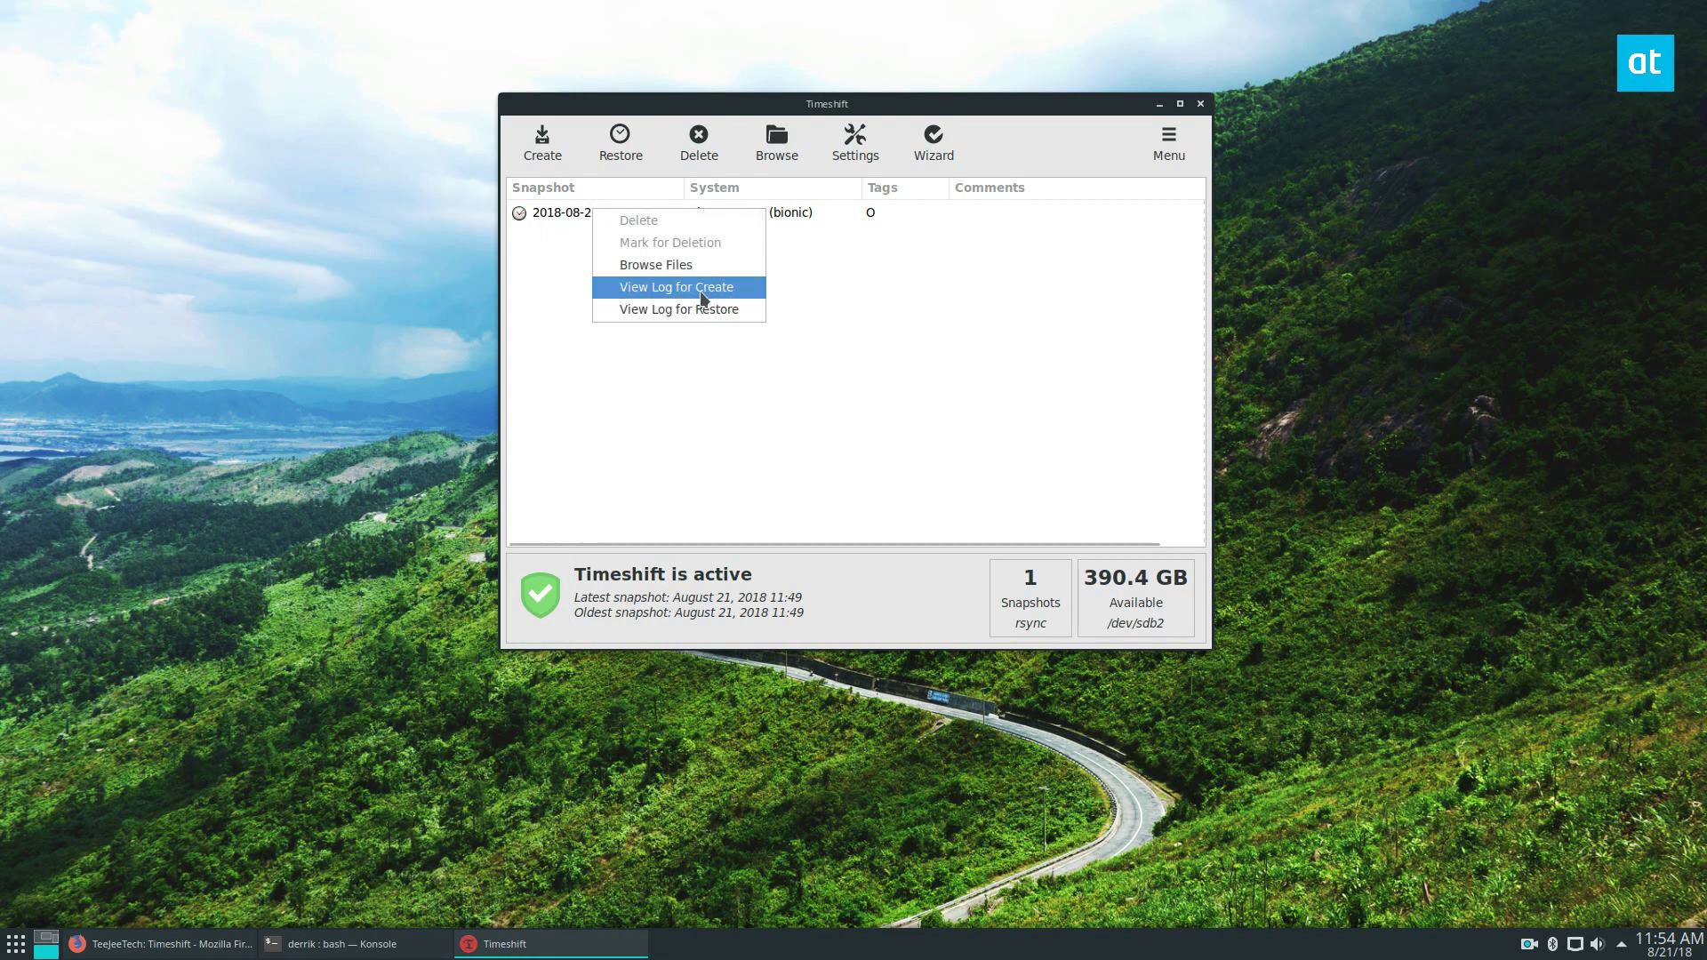
pyautogui.click(954, 329)
pyautogui.click(615, 216)
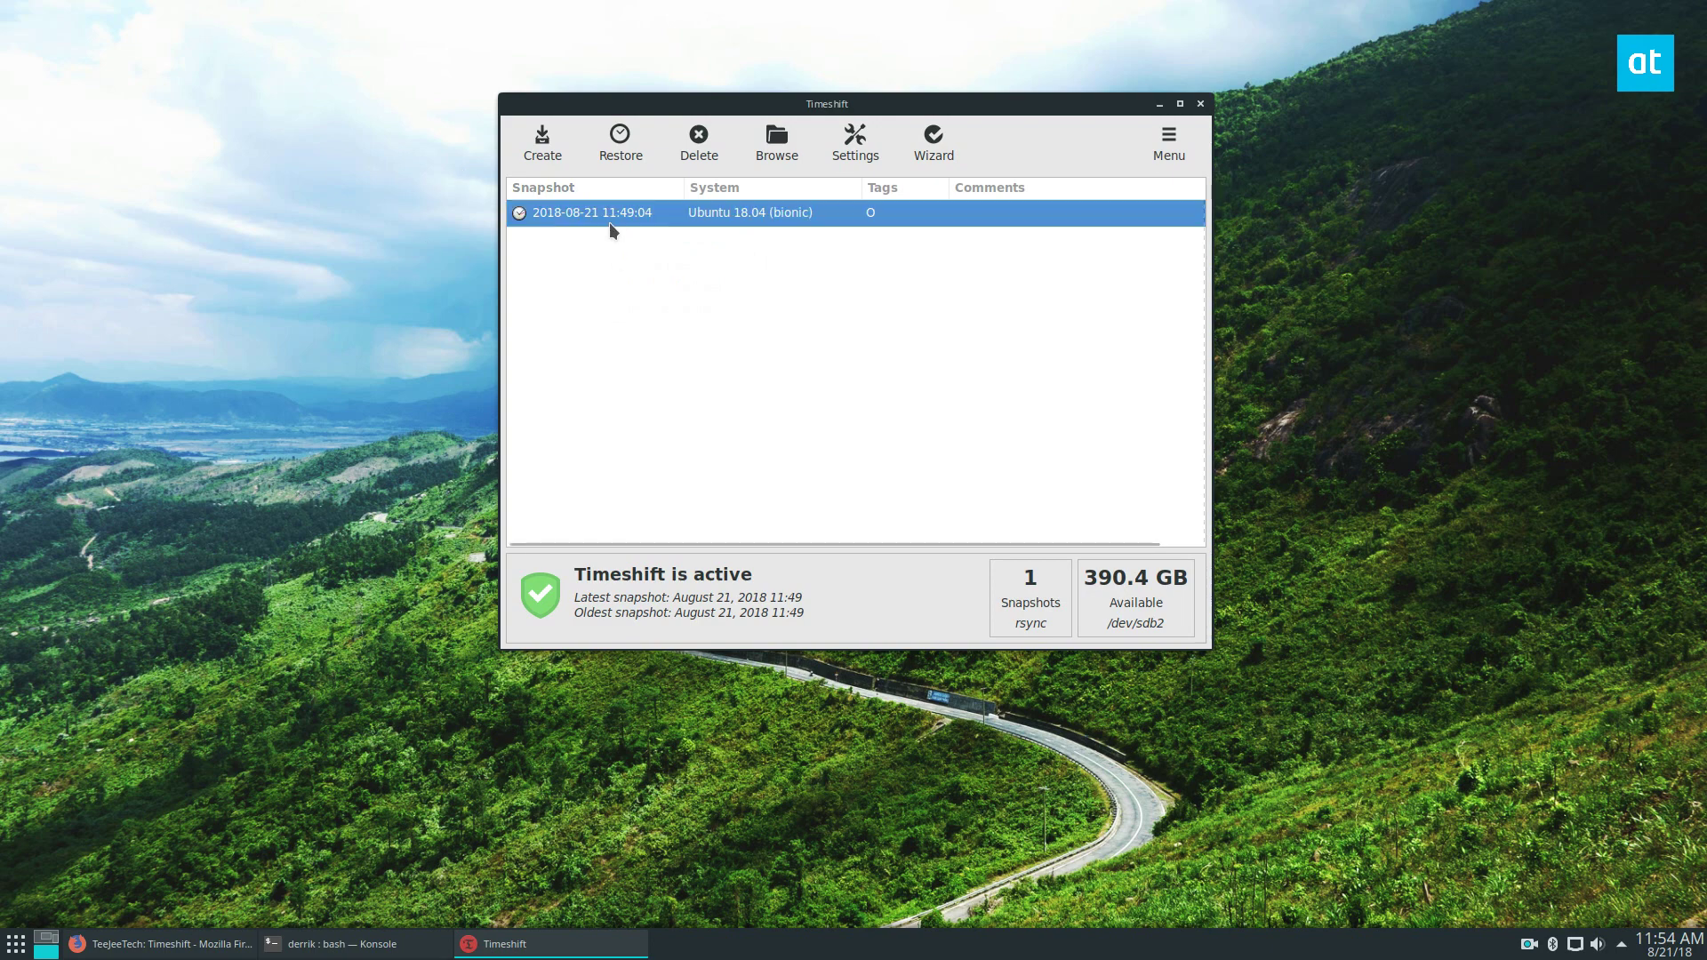
pyautogui.click(621, 143)
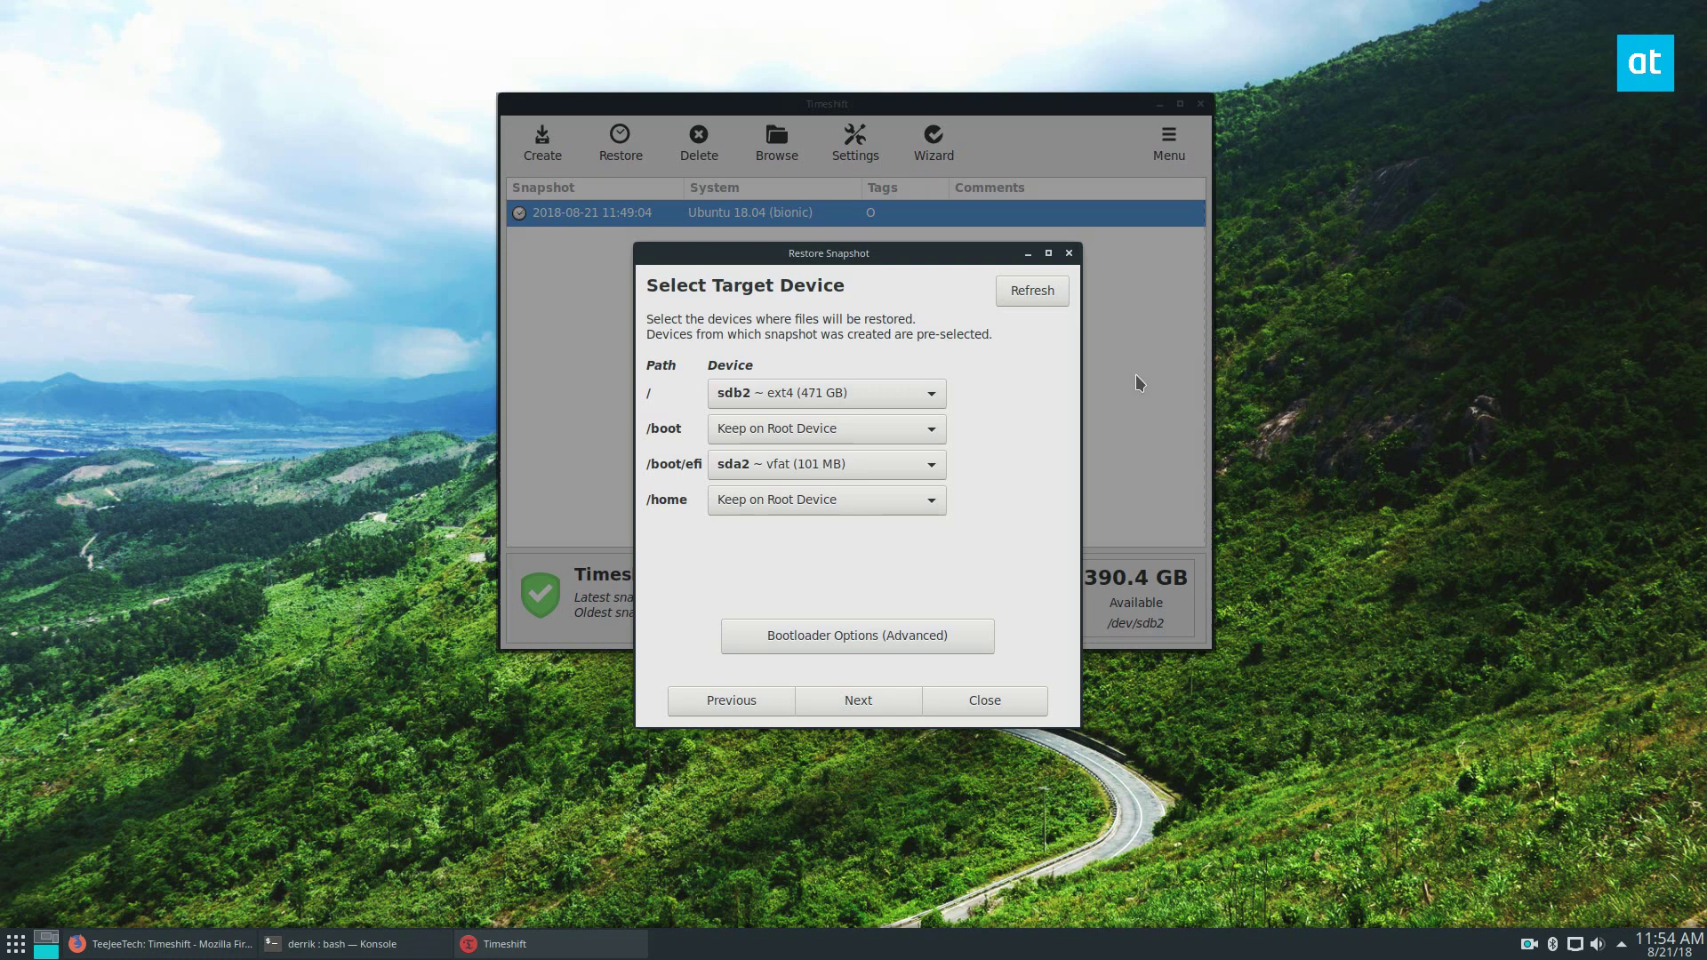
pyautogui.click(987, 700)
pyautogui.click(546, 211)
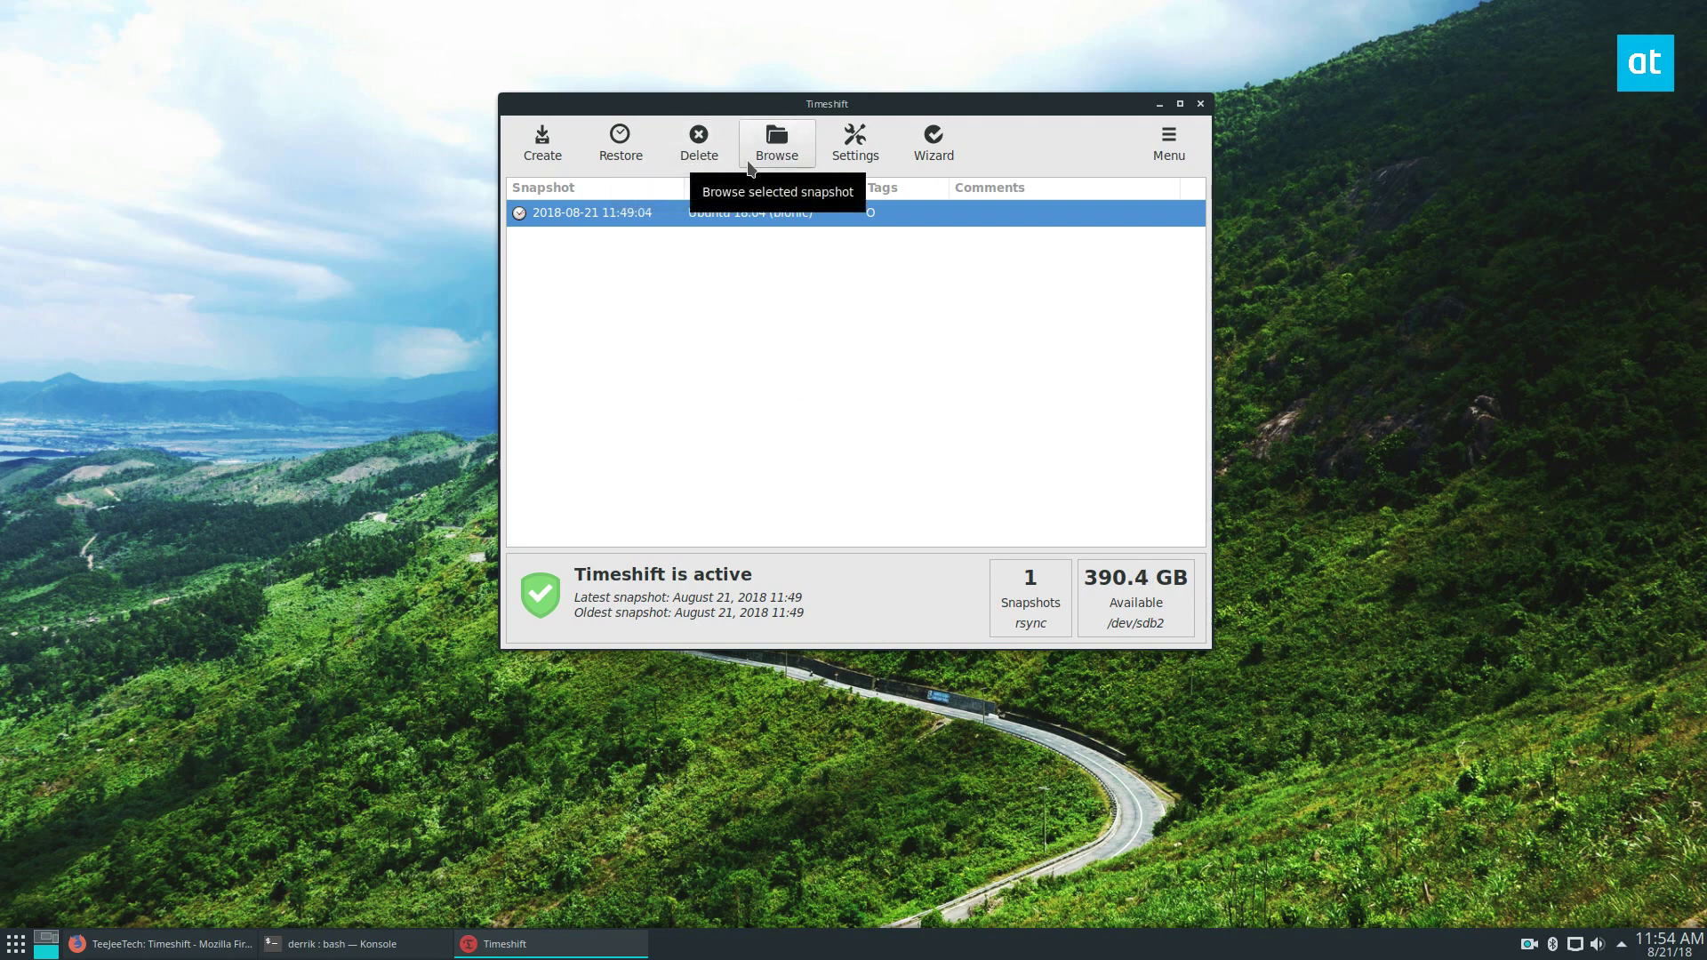
# - In Settings, raise the Monthly snapshots kept from 2 to 5 on the Schedule page
pyautogui.click(855, 146)
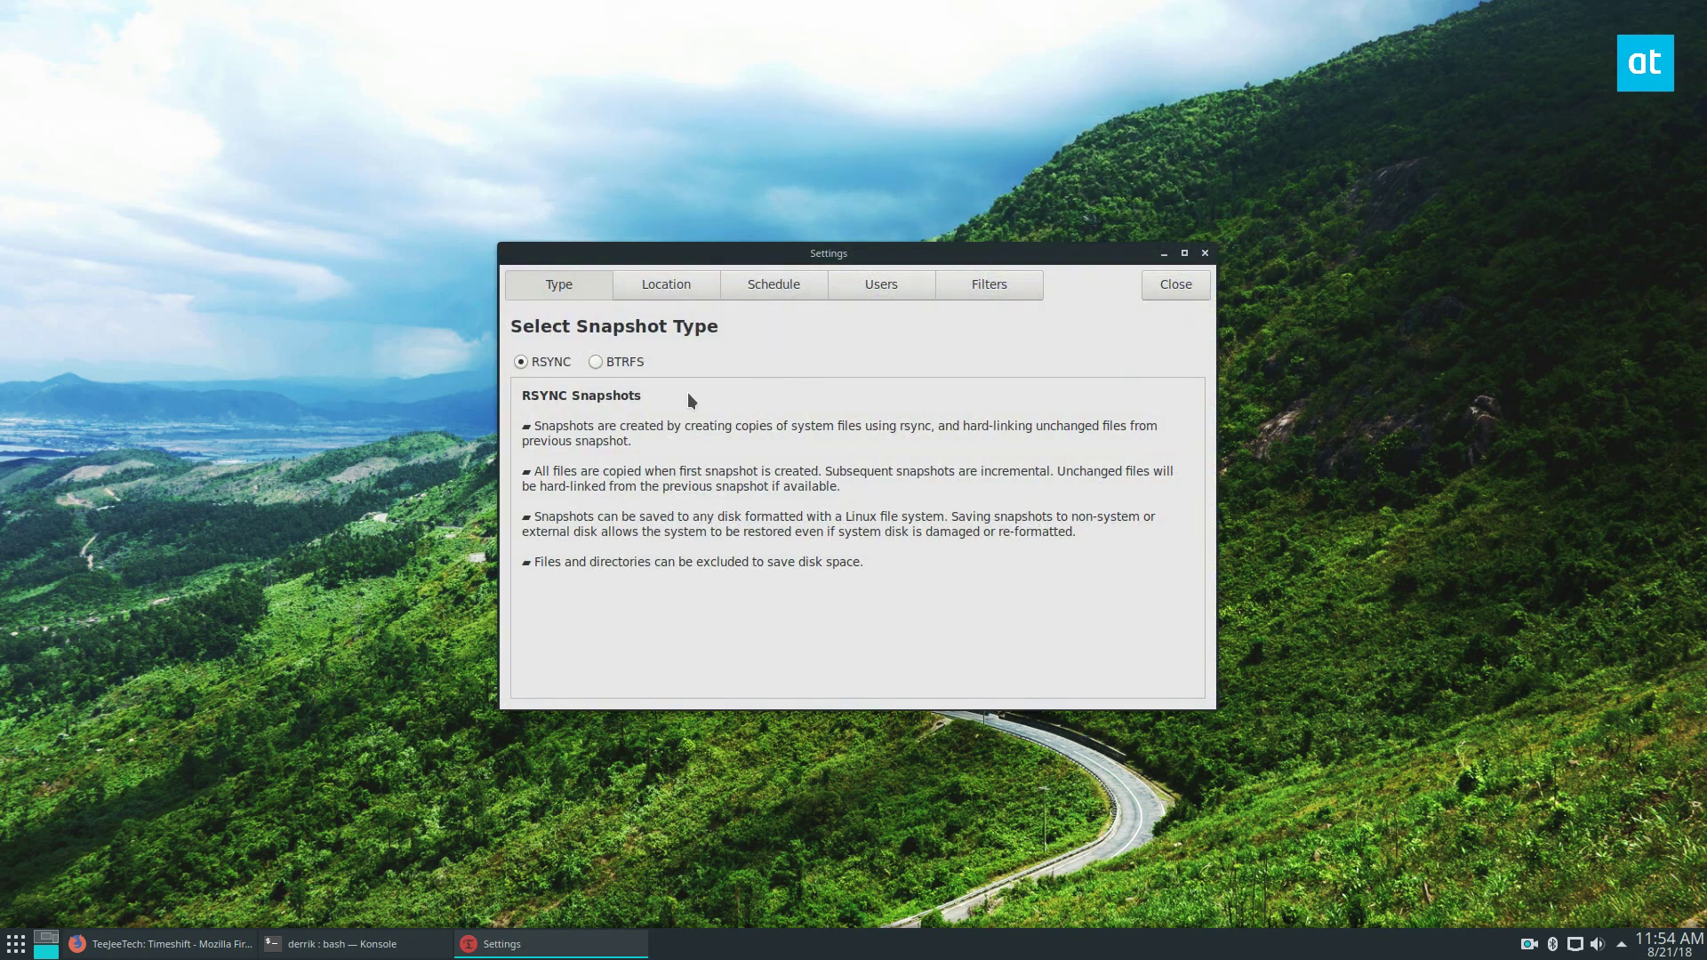
pyautogui.click(686, 294)
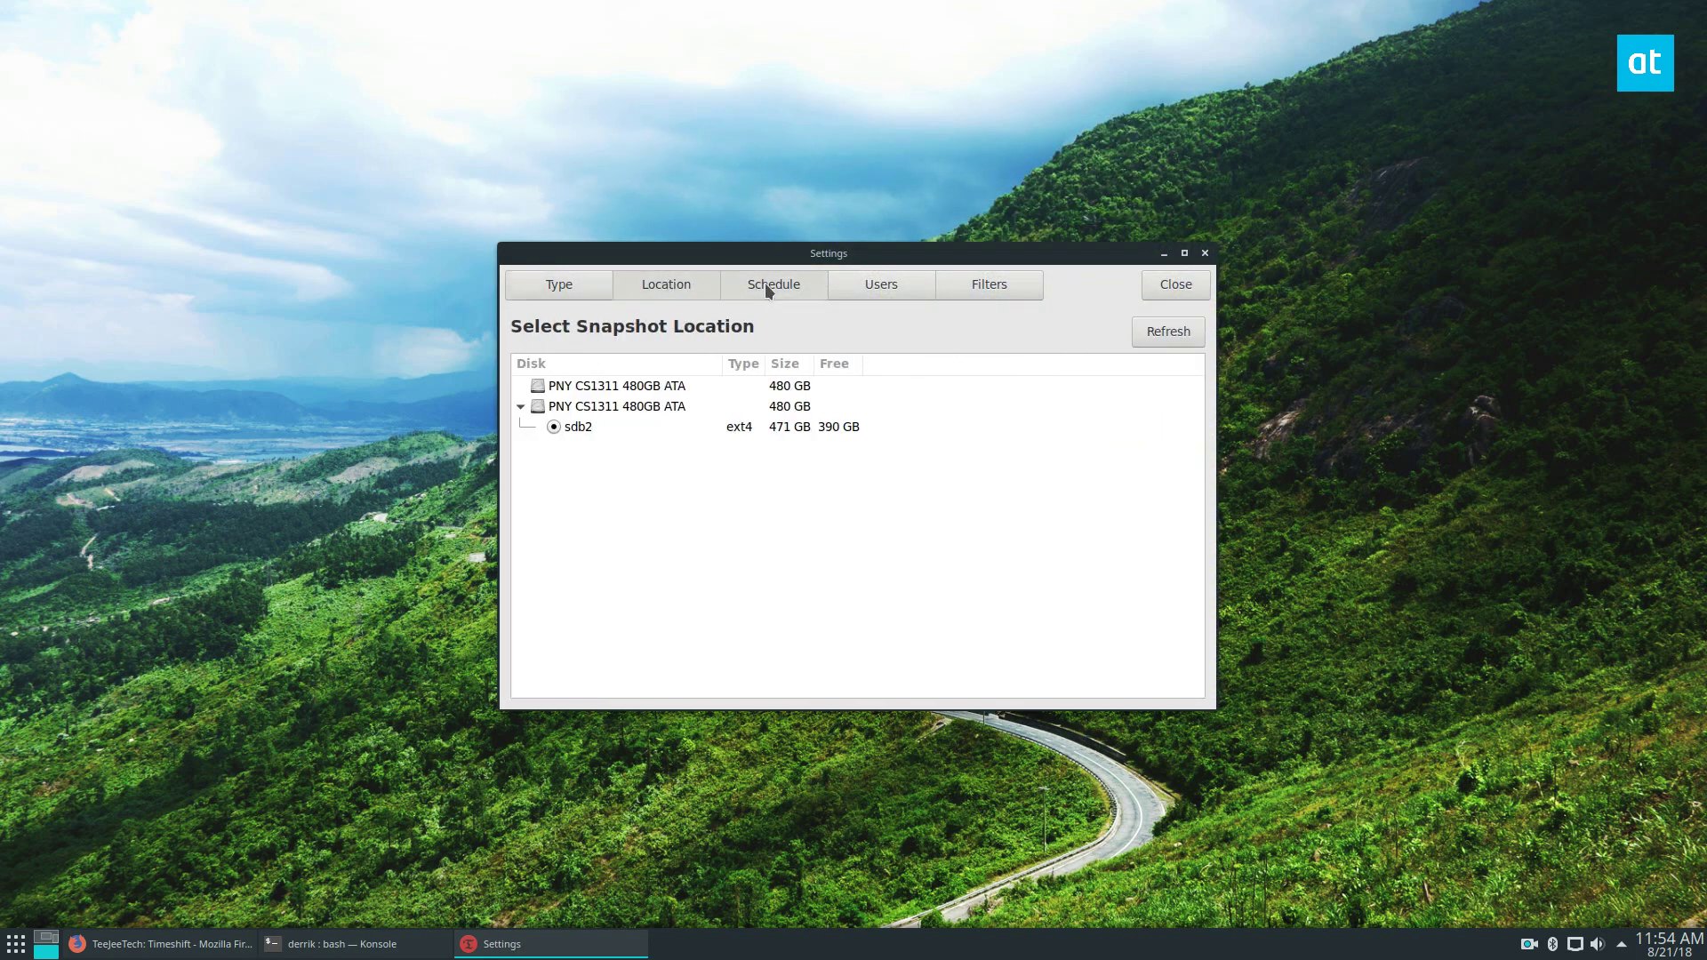
pyautogui.click(766, 286)
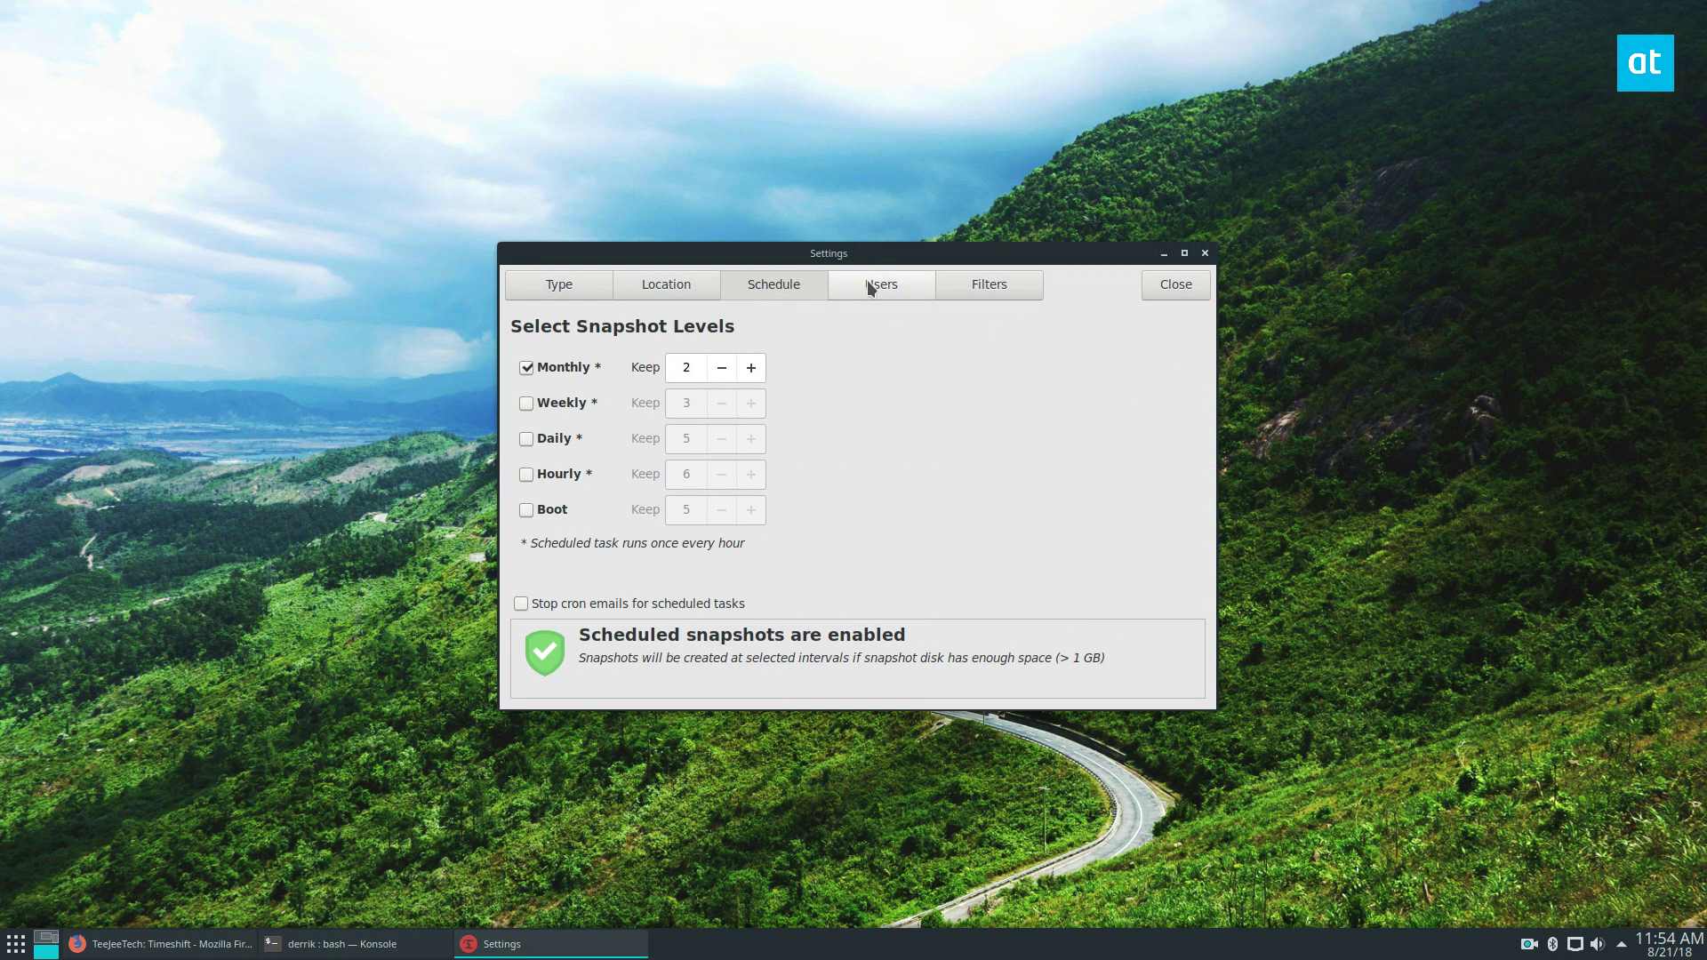
pyautogui.click(721, 368)
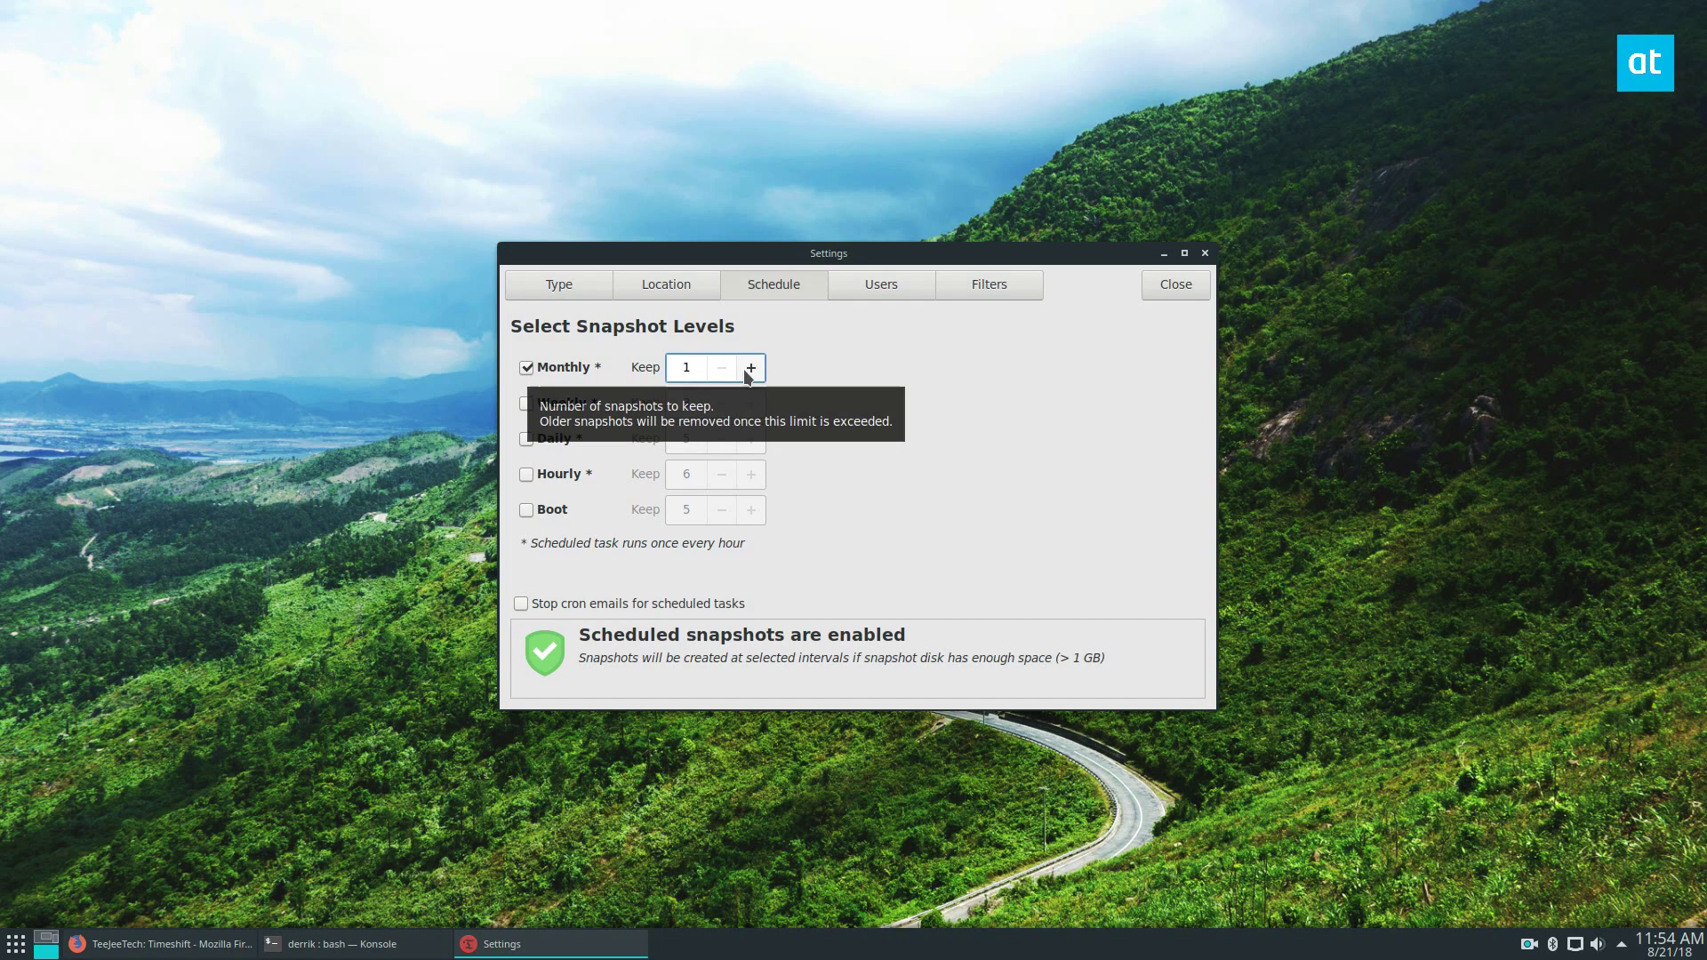
pyautogui.click(749, 370)
pyautogui.click(750, 368)
pyautogui.click(751, 369)
pyautogui.click(751, 368)
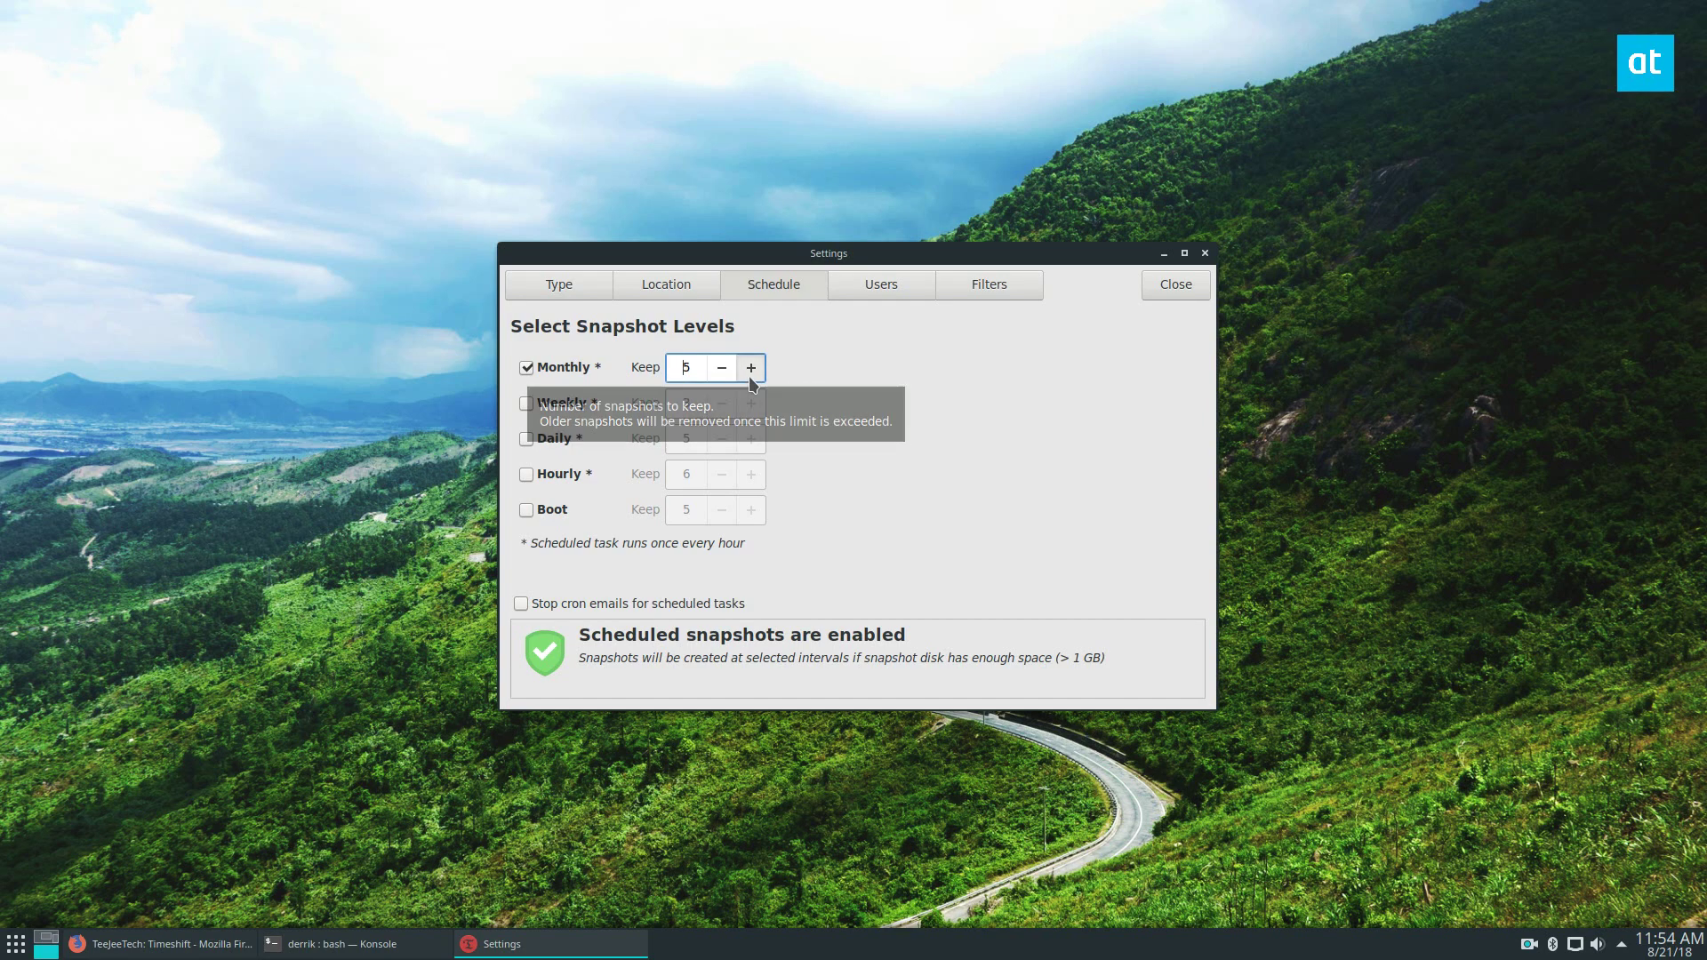
# - Review the Users, Filters and Location pages, then close Settings
pyautogui.click(882, 286)
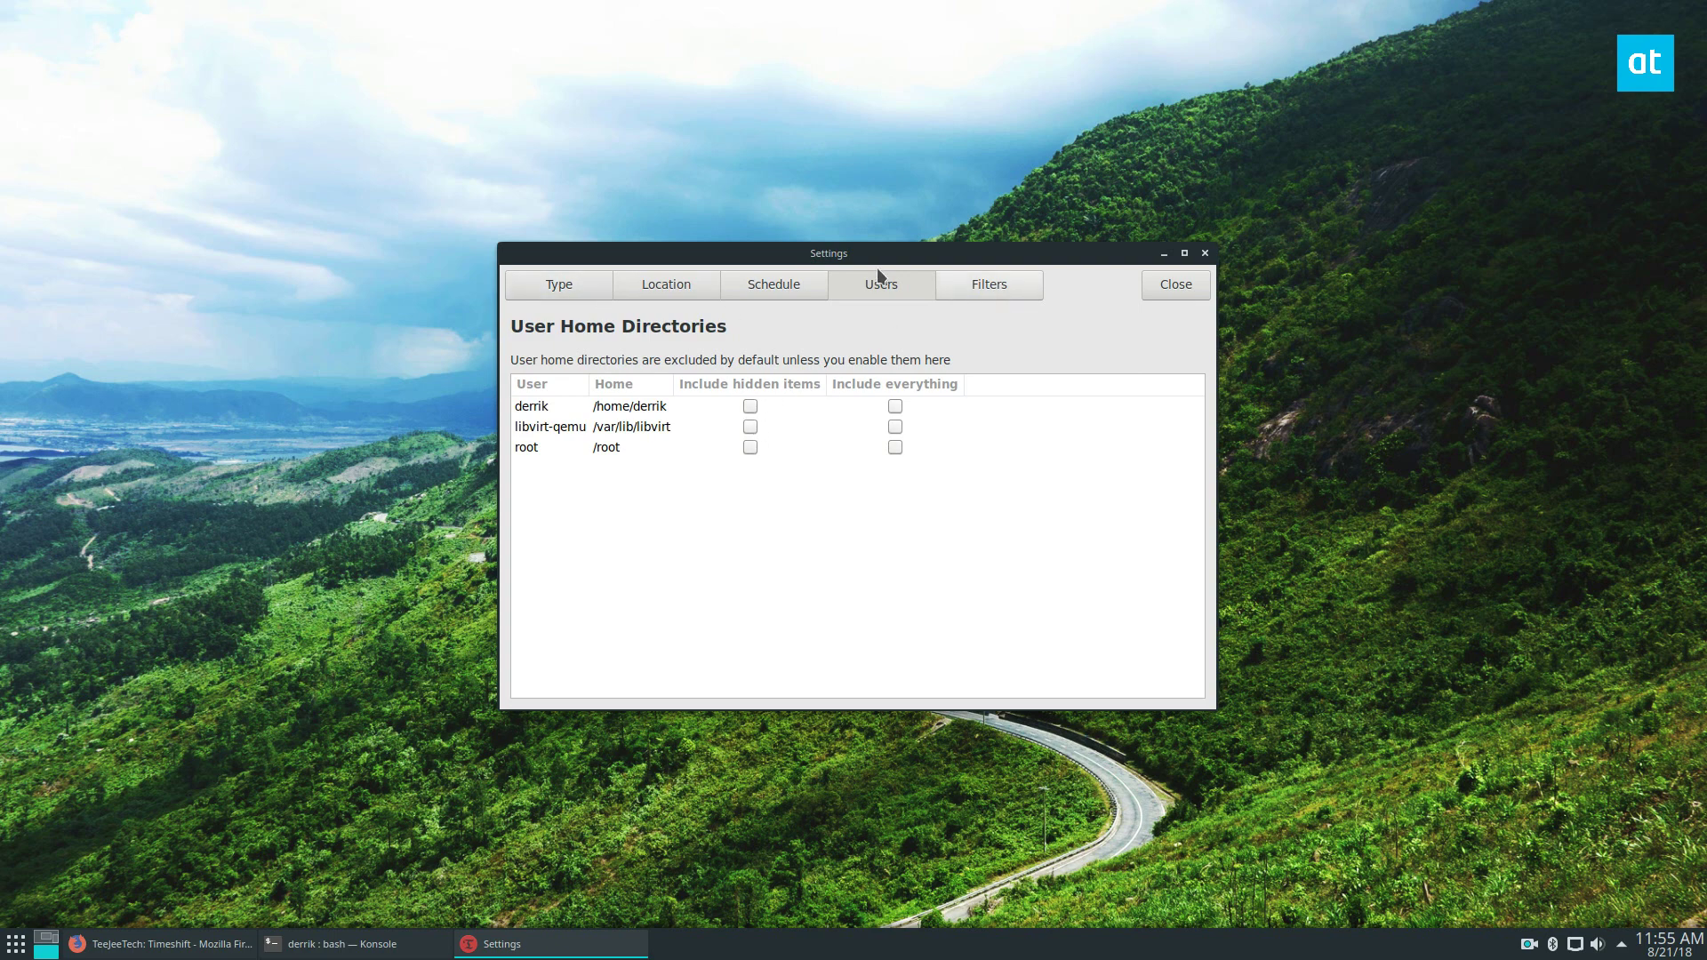
pyautogui.click(974, 290)
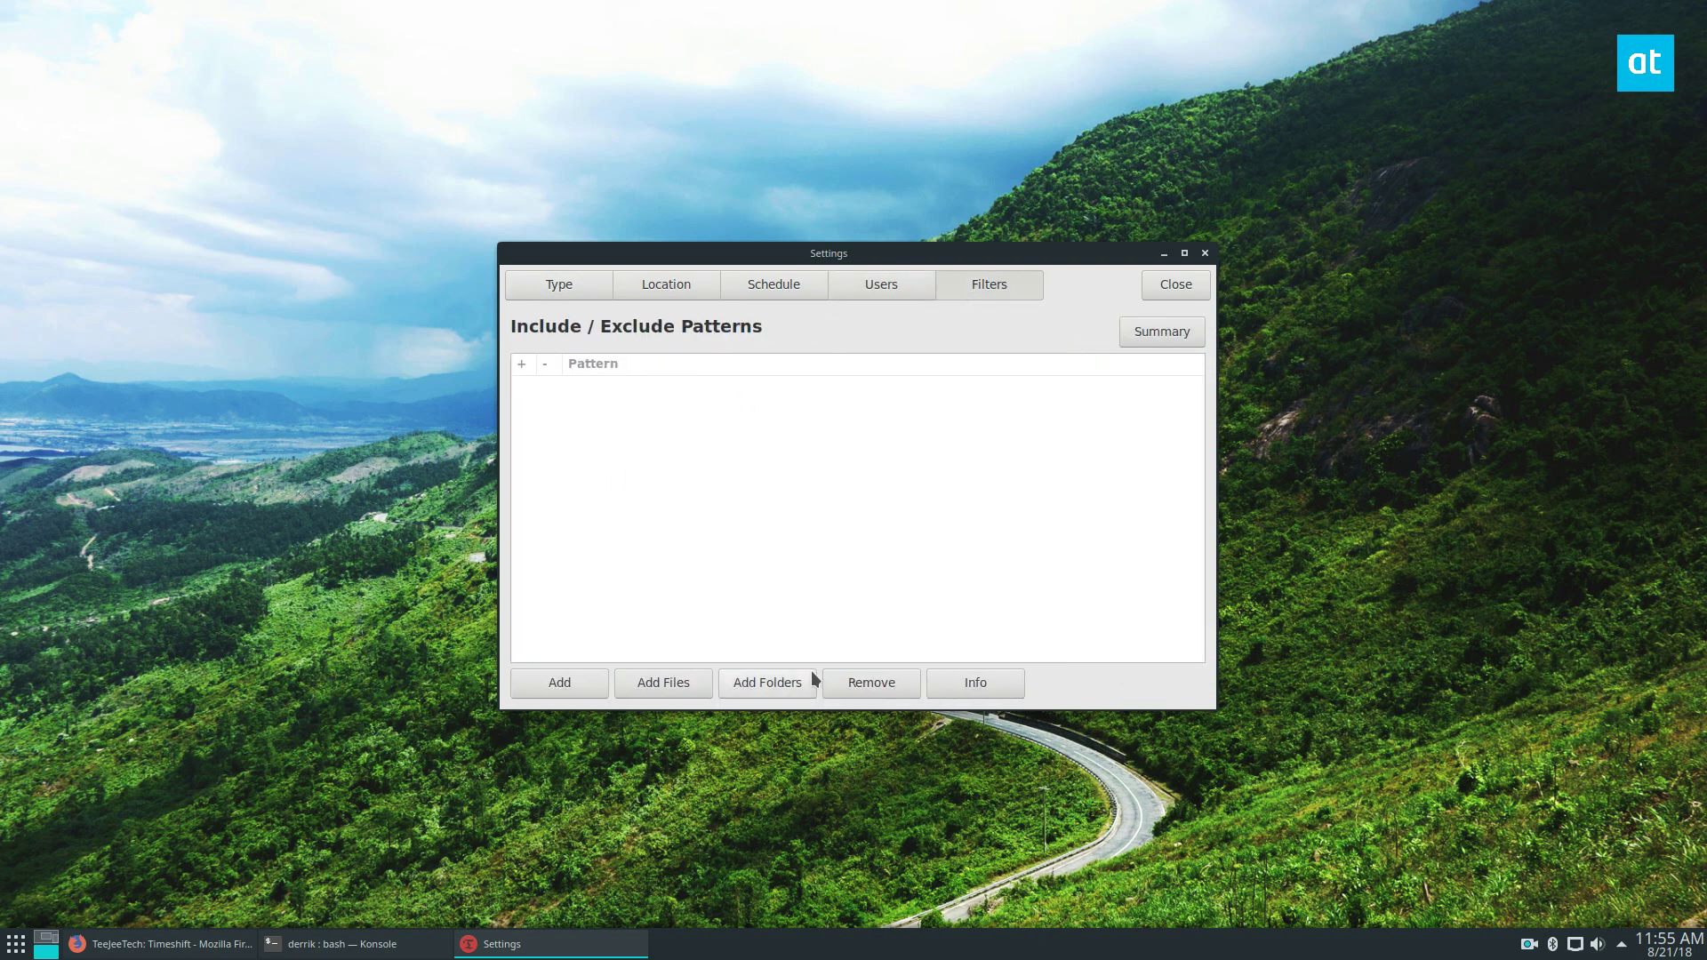
pyautogui.click(646, 277)
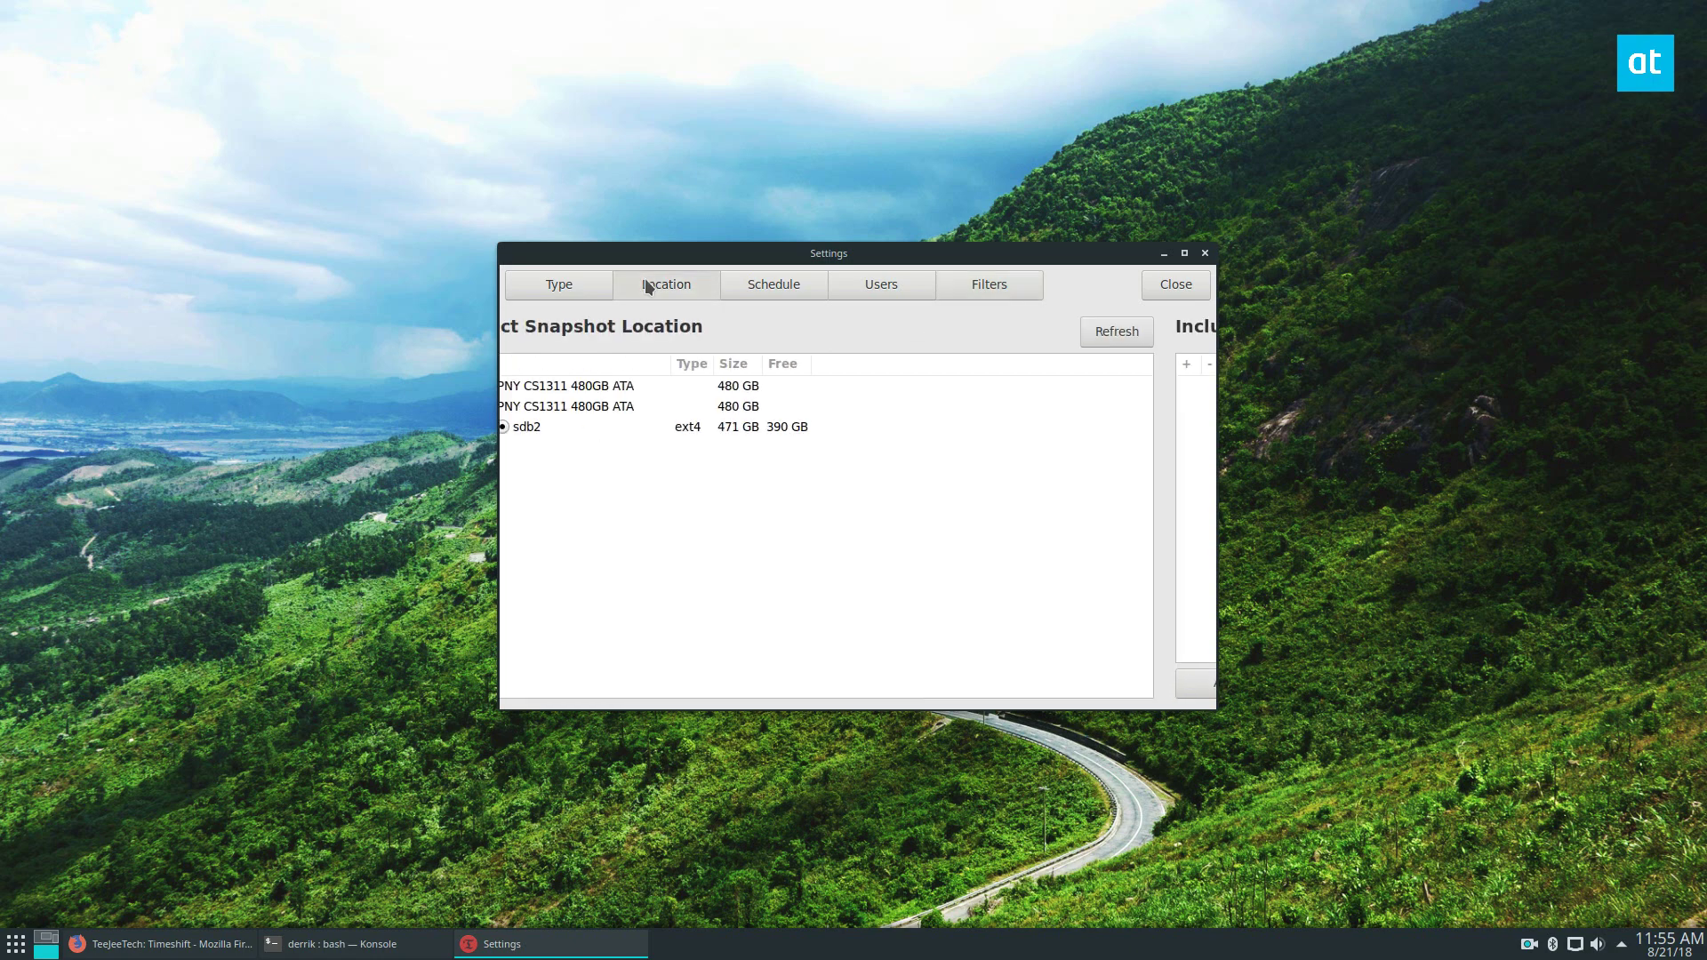
pyautogui.click(1174, 286)
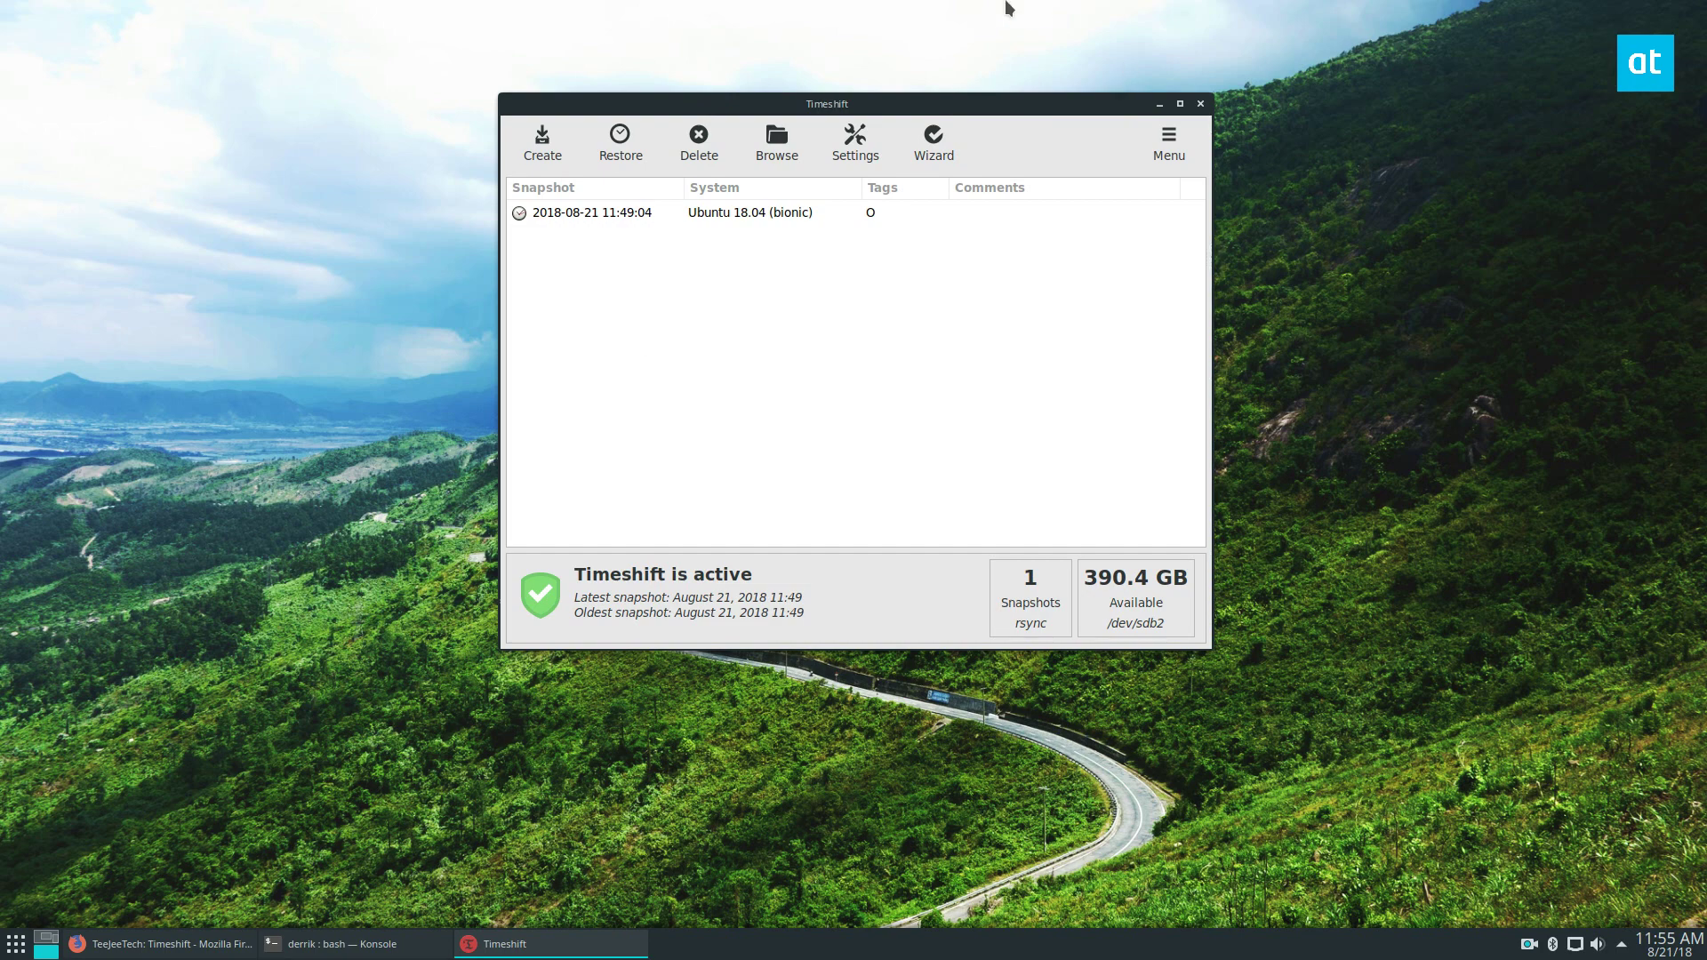
pyautogui.moveTo(672, 99)
pyautogui.mouseDown()
pyautogui.moveTo(530, 210)
pyautogui.moveTo(677, 119)
pyautogui.mouseUp()
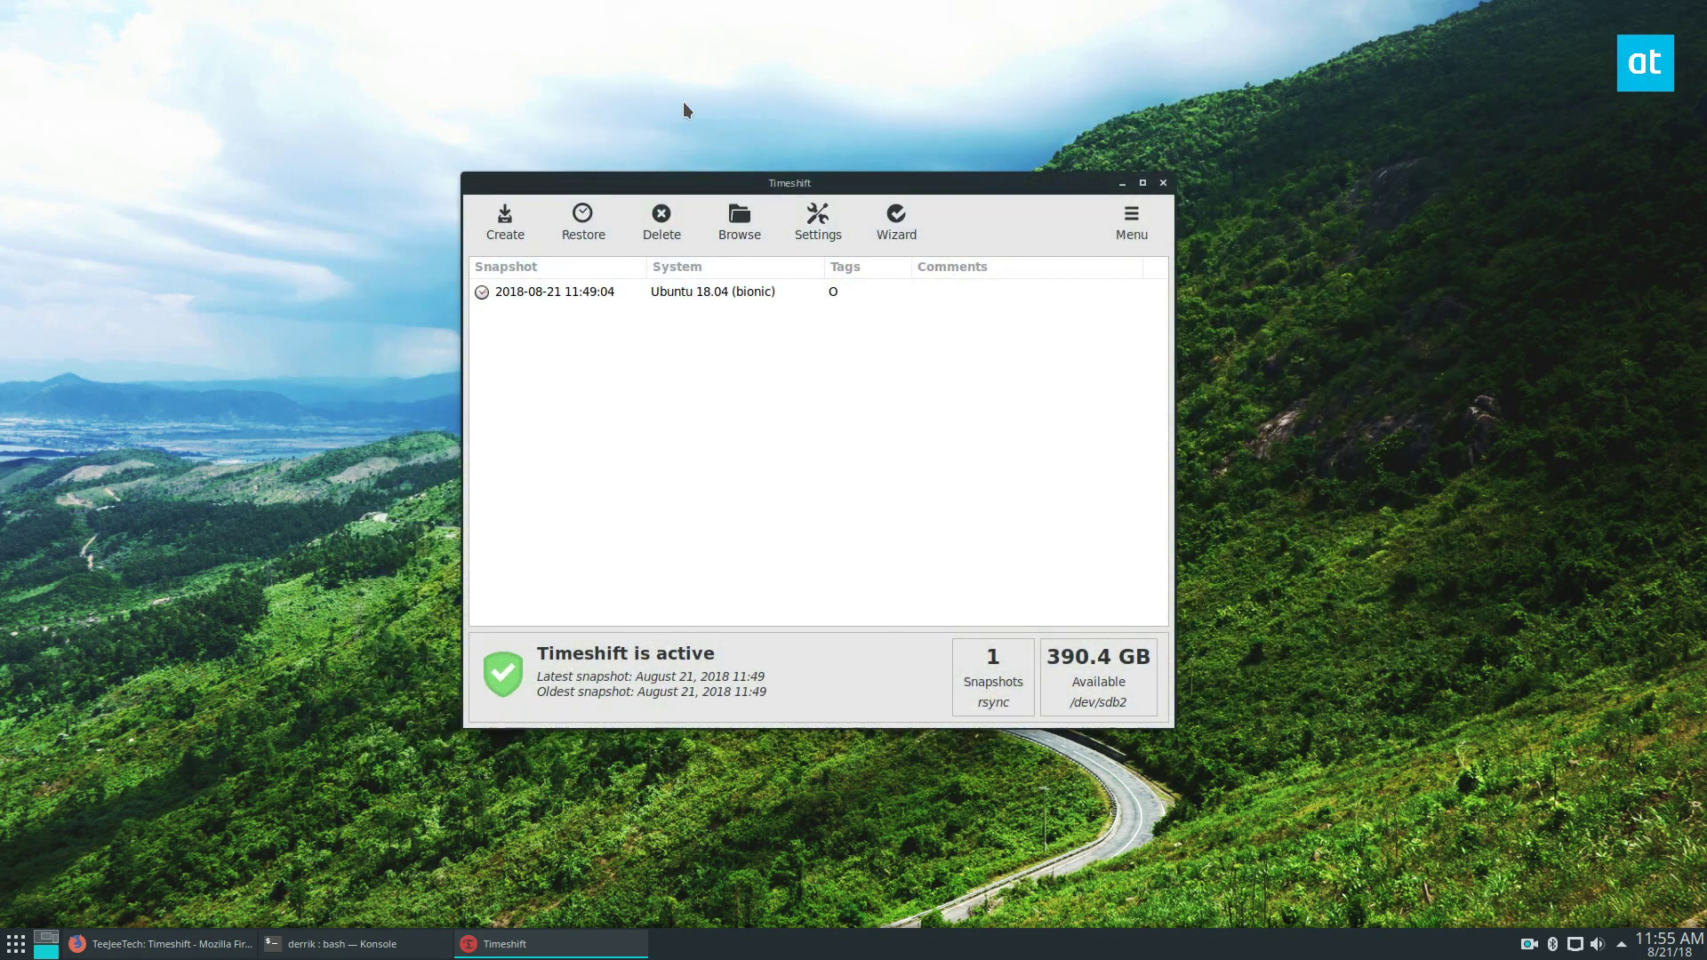